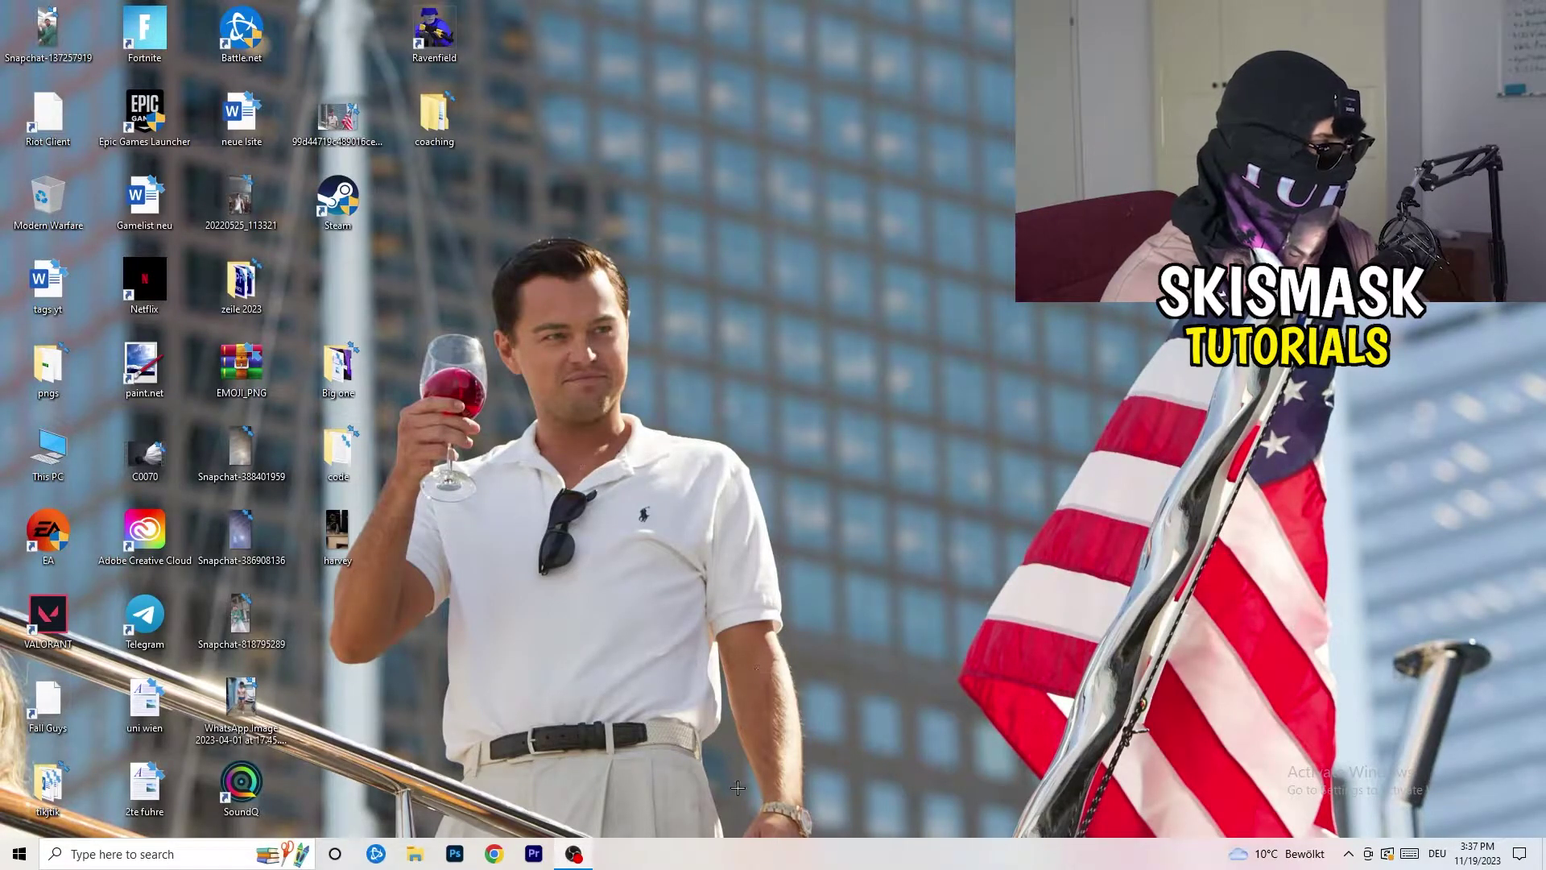
Step: Open Task Manager and try to end the Antimalware Service Executable background process
right_click(759, 853)
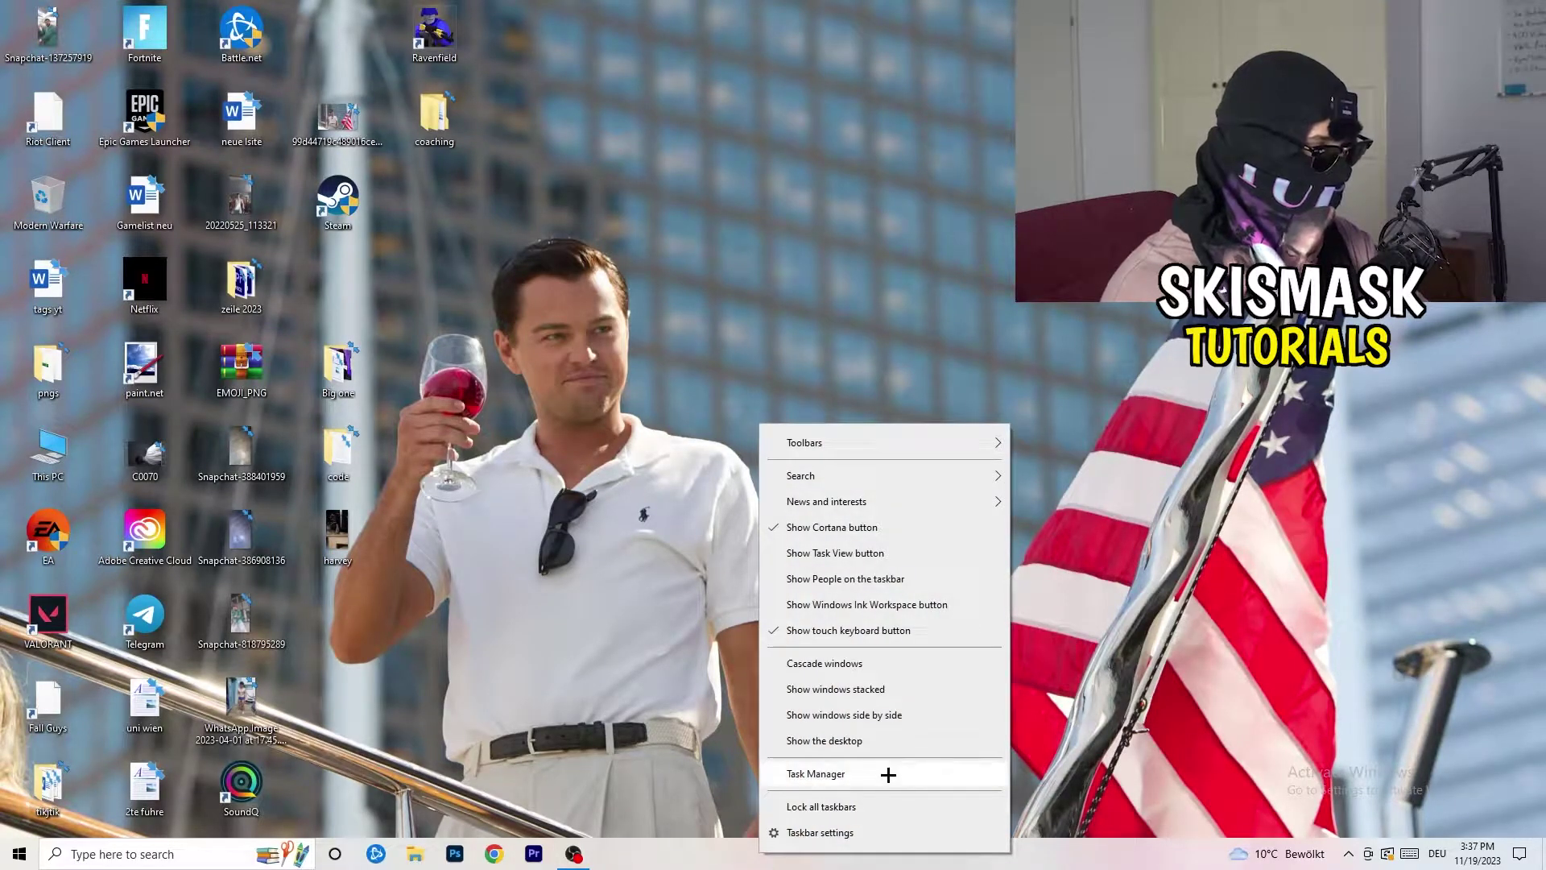
left_click(819, 771)
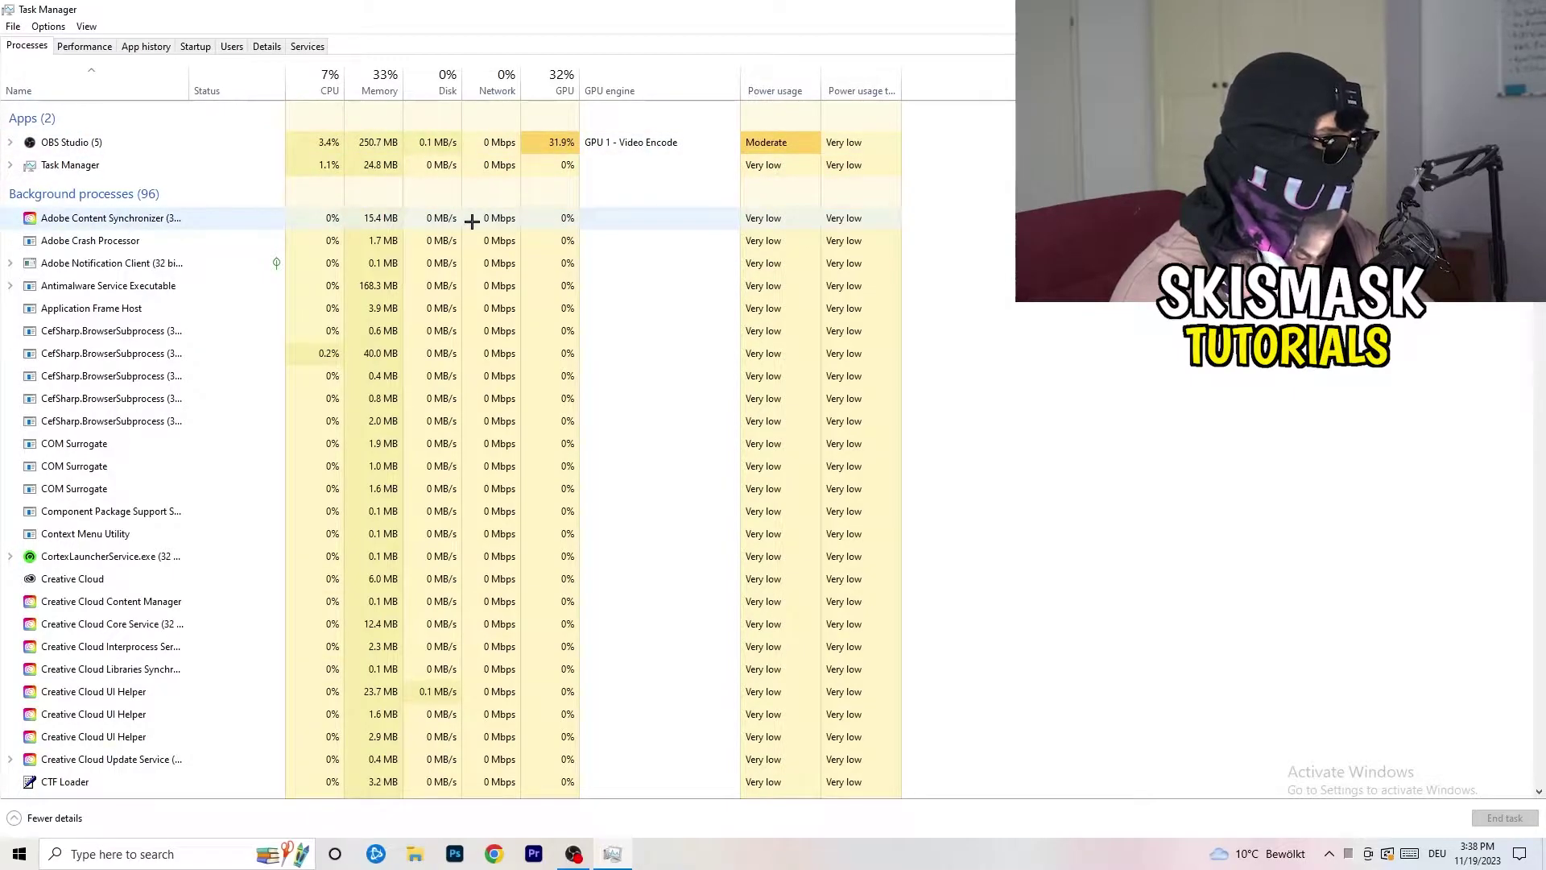
right_click(363, 287)
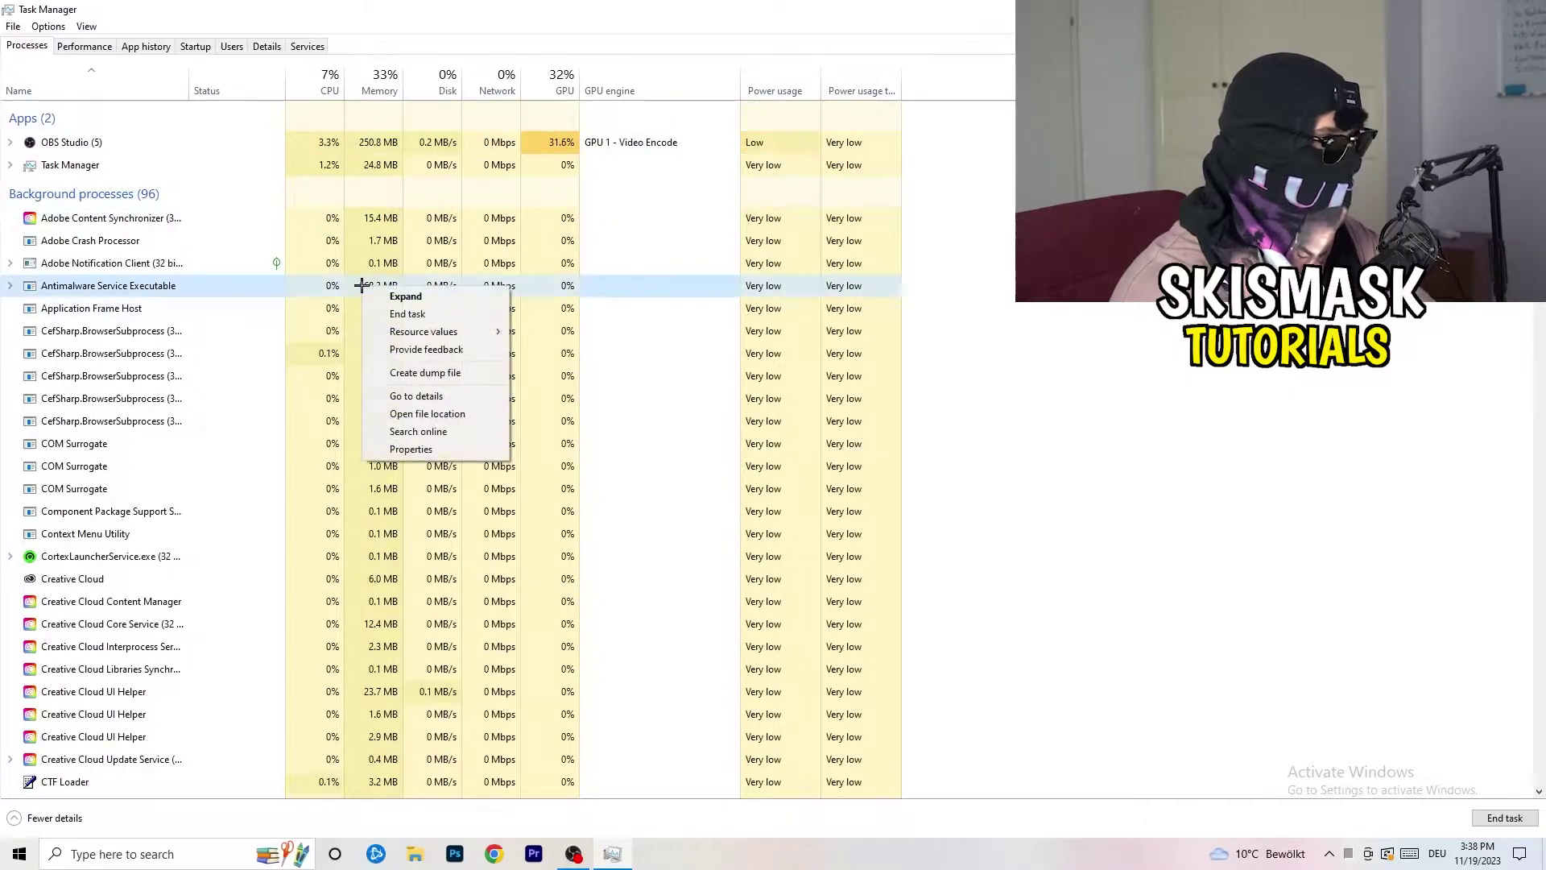
left_click(447, 314)
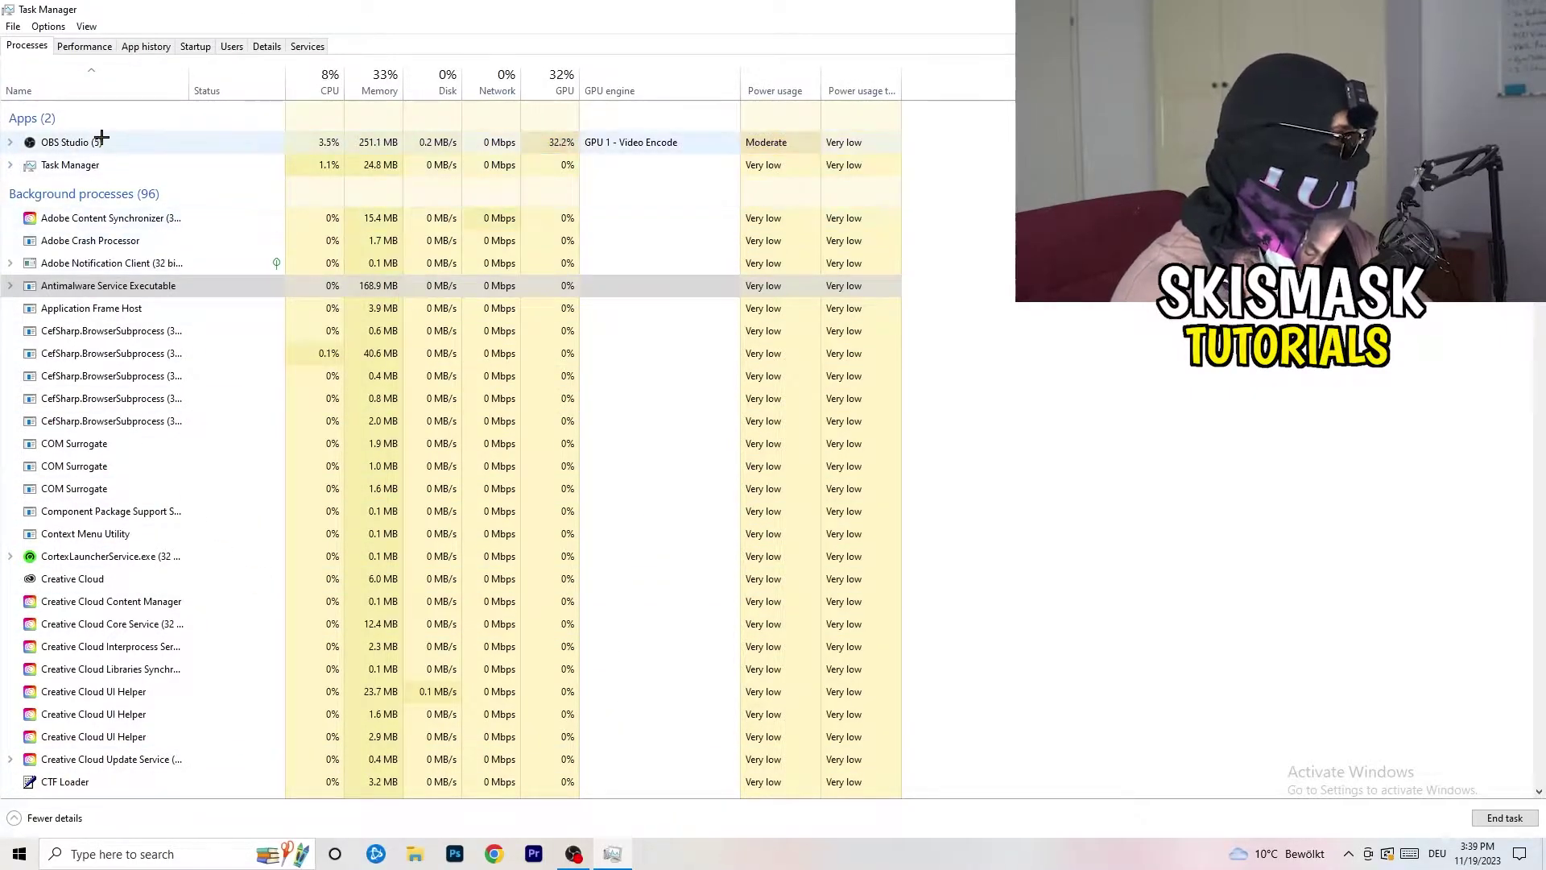
Step: Examine the startup apps and the available actions for Dropbox, EA and File Association Helper
left_click(199, 48)
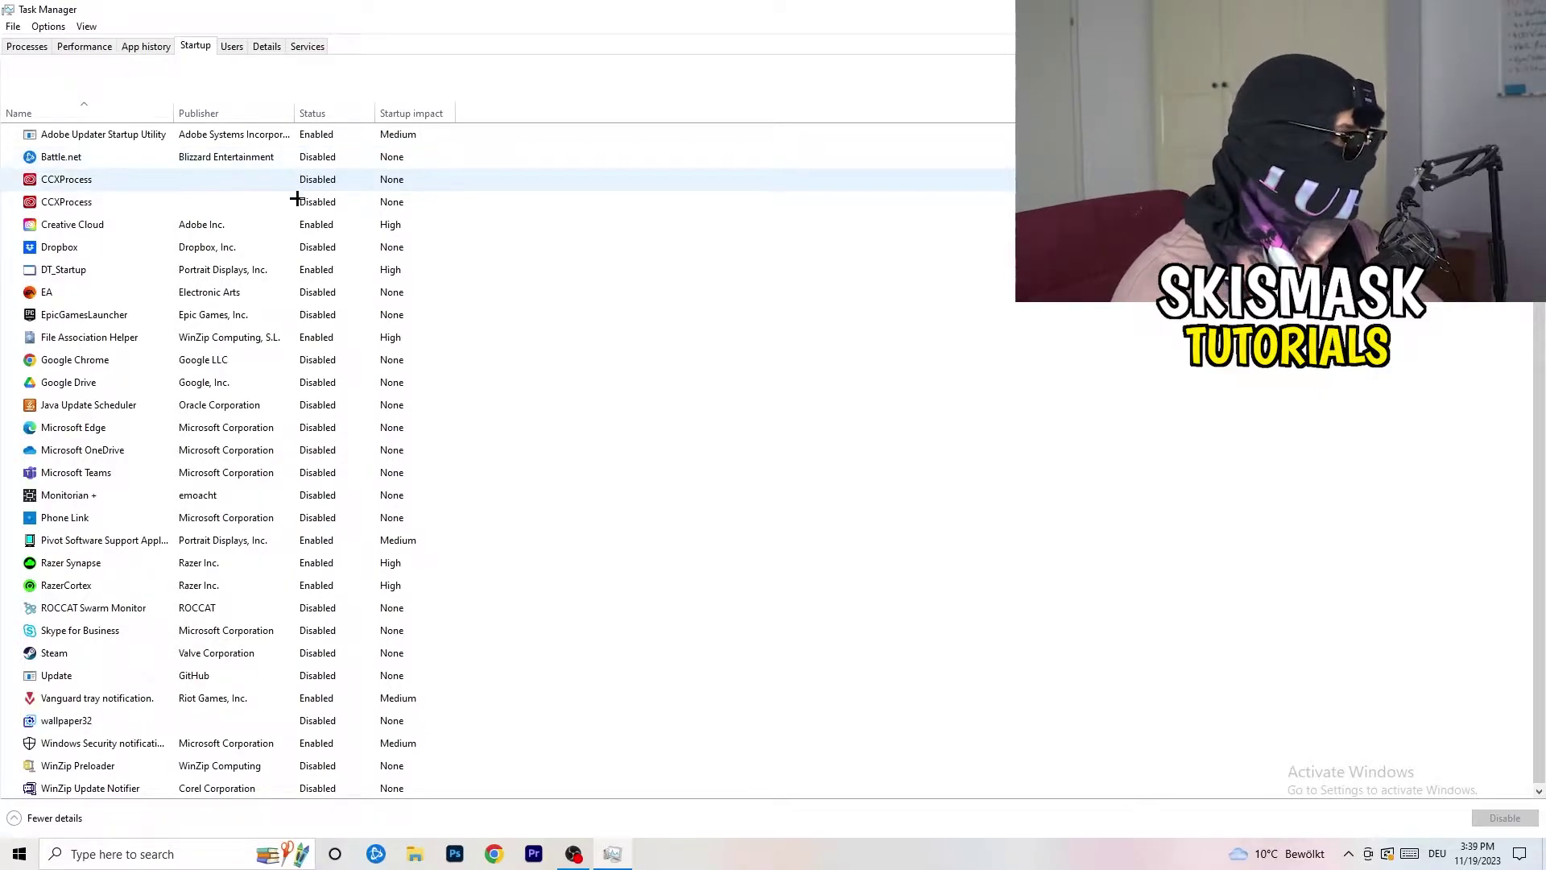
right_click(322, 245)
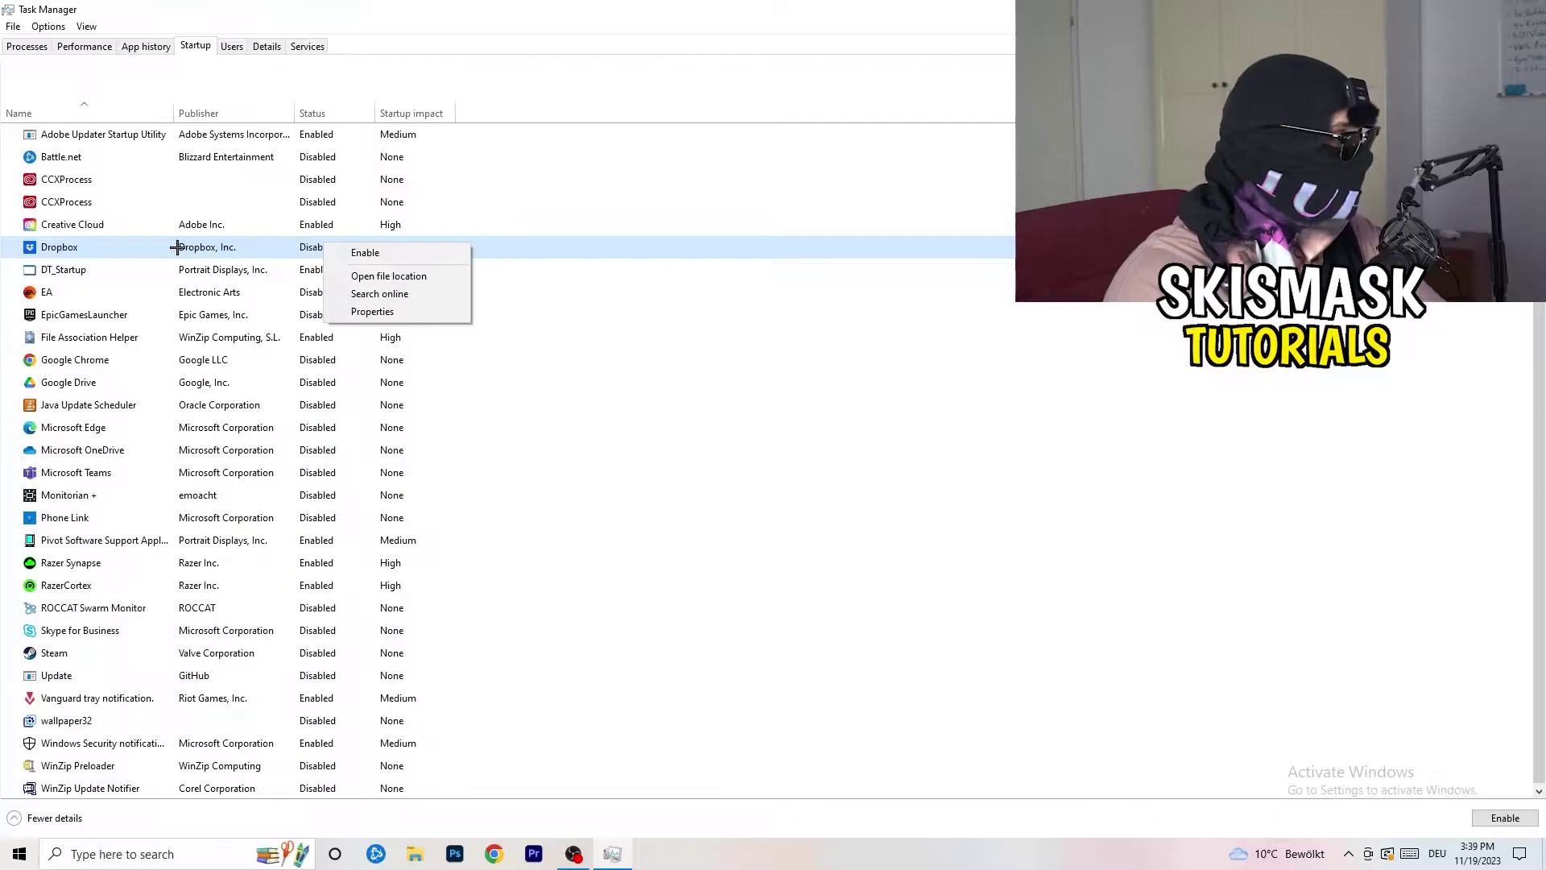
left_click(152, 298)
right_click(152, 297)
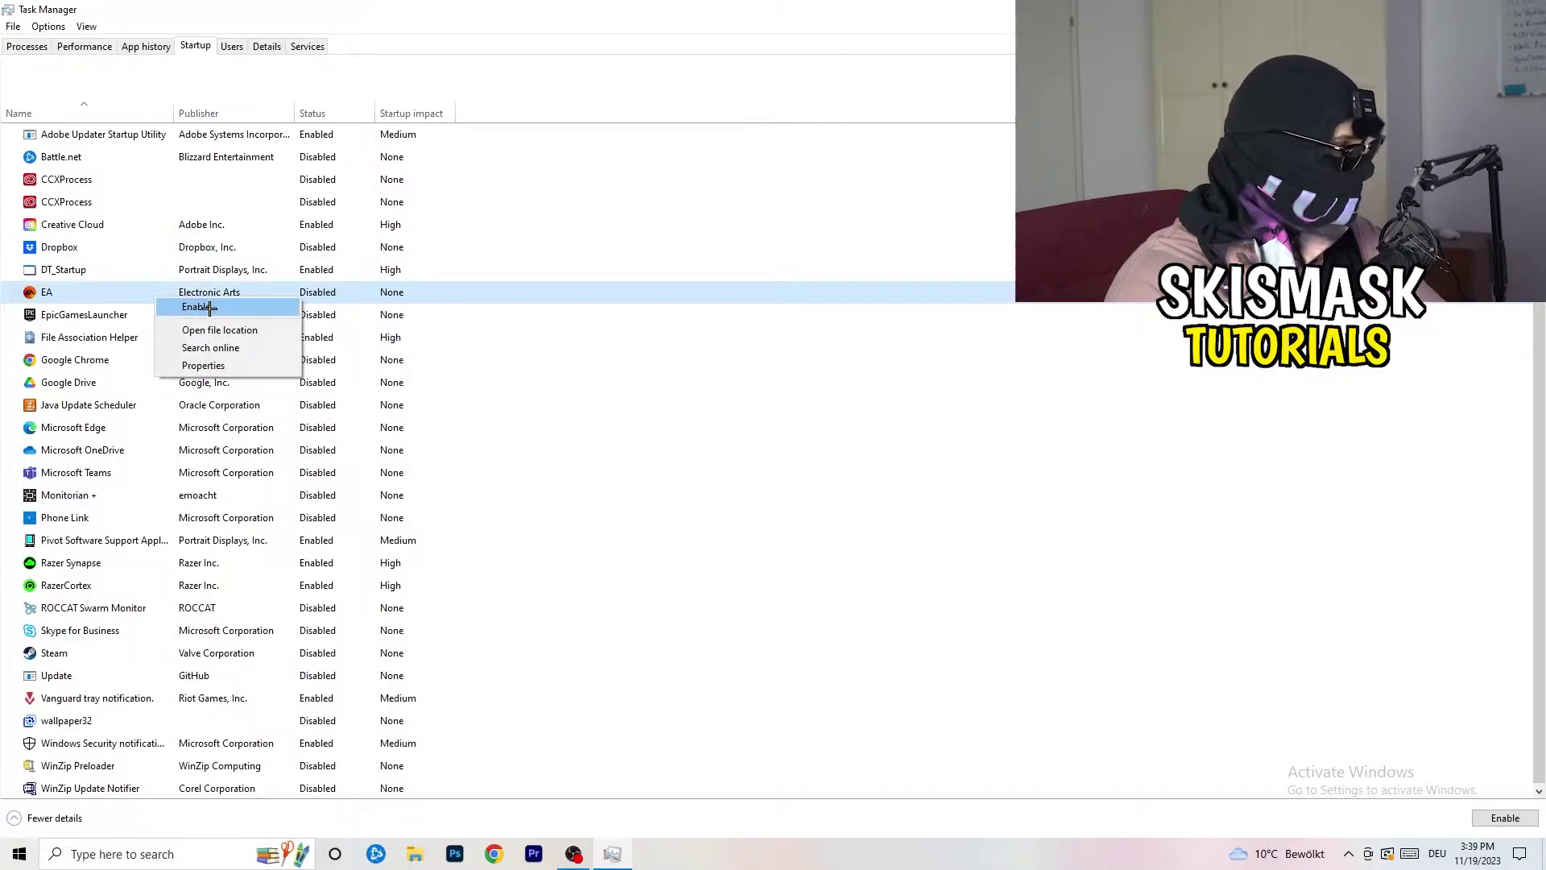
left_click(1031, 422)
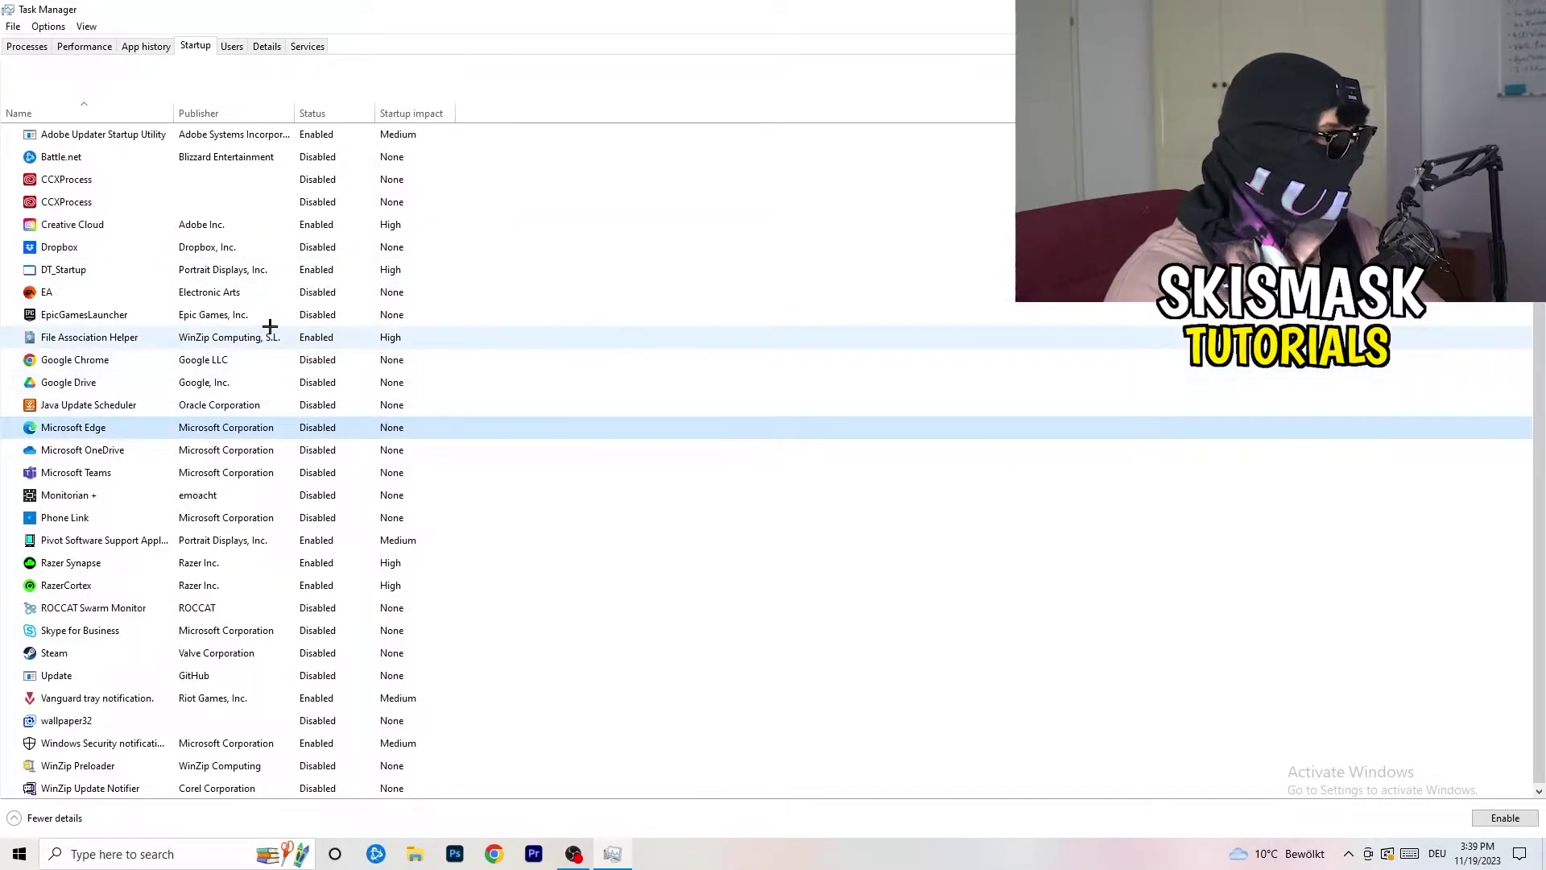
right_click(316, 341)
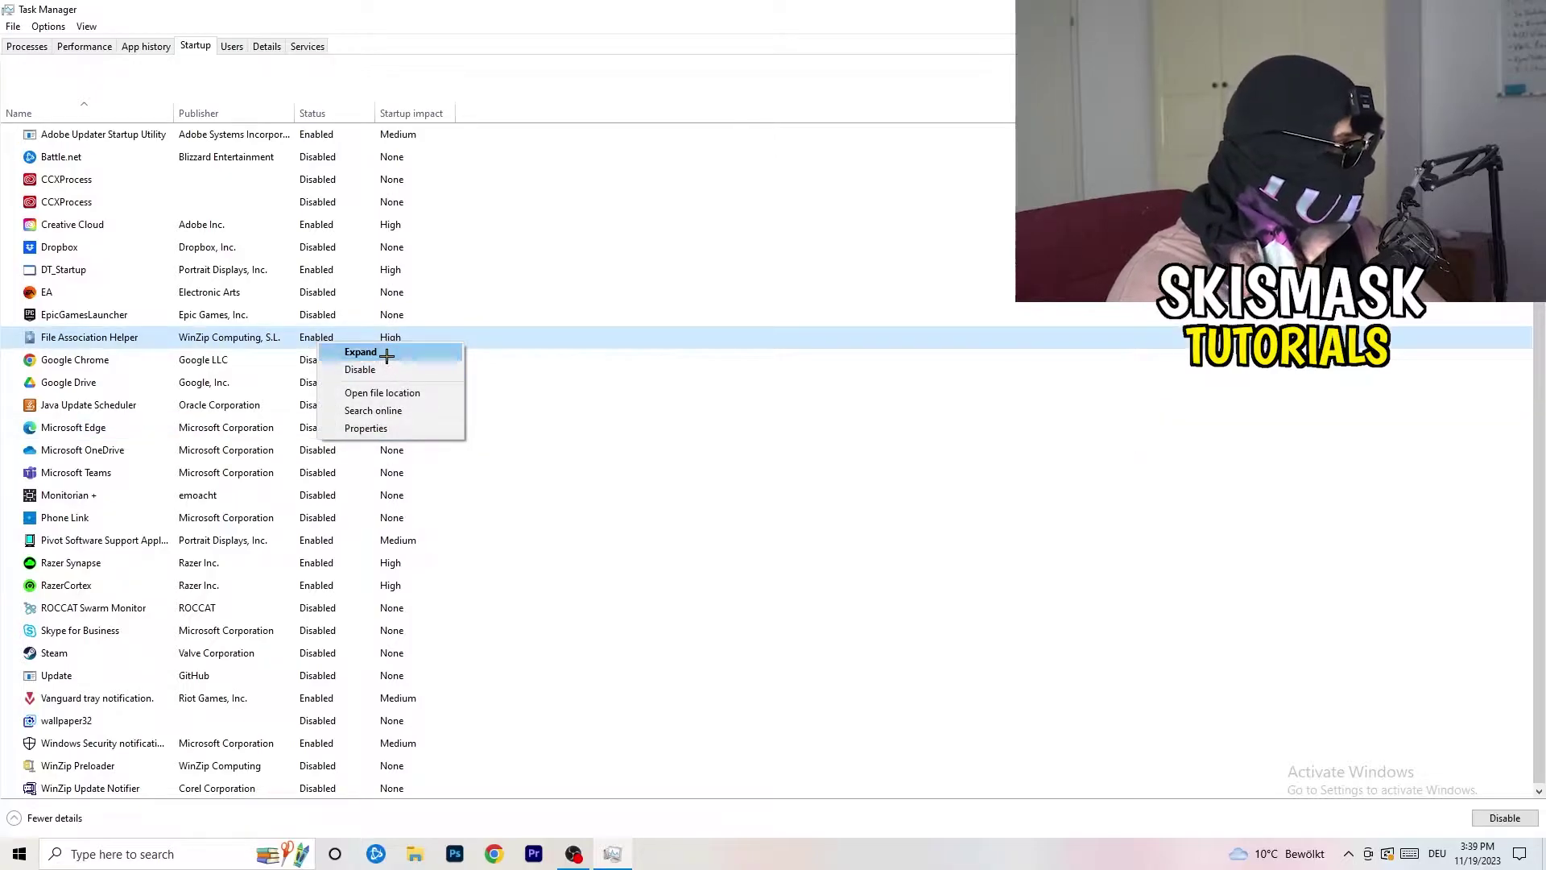
left_click(694, 403)
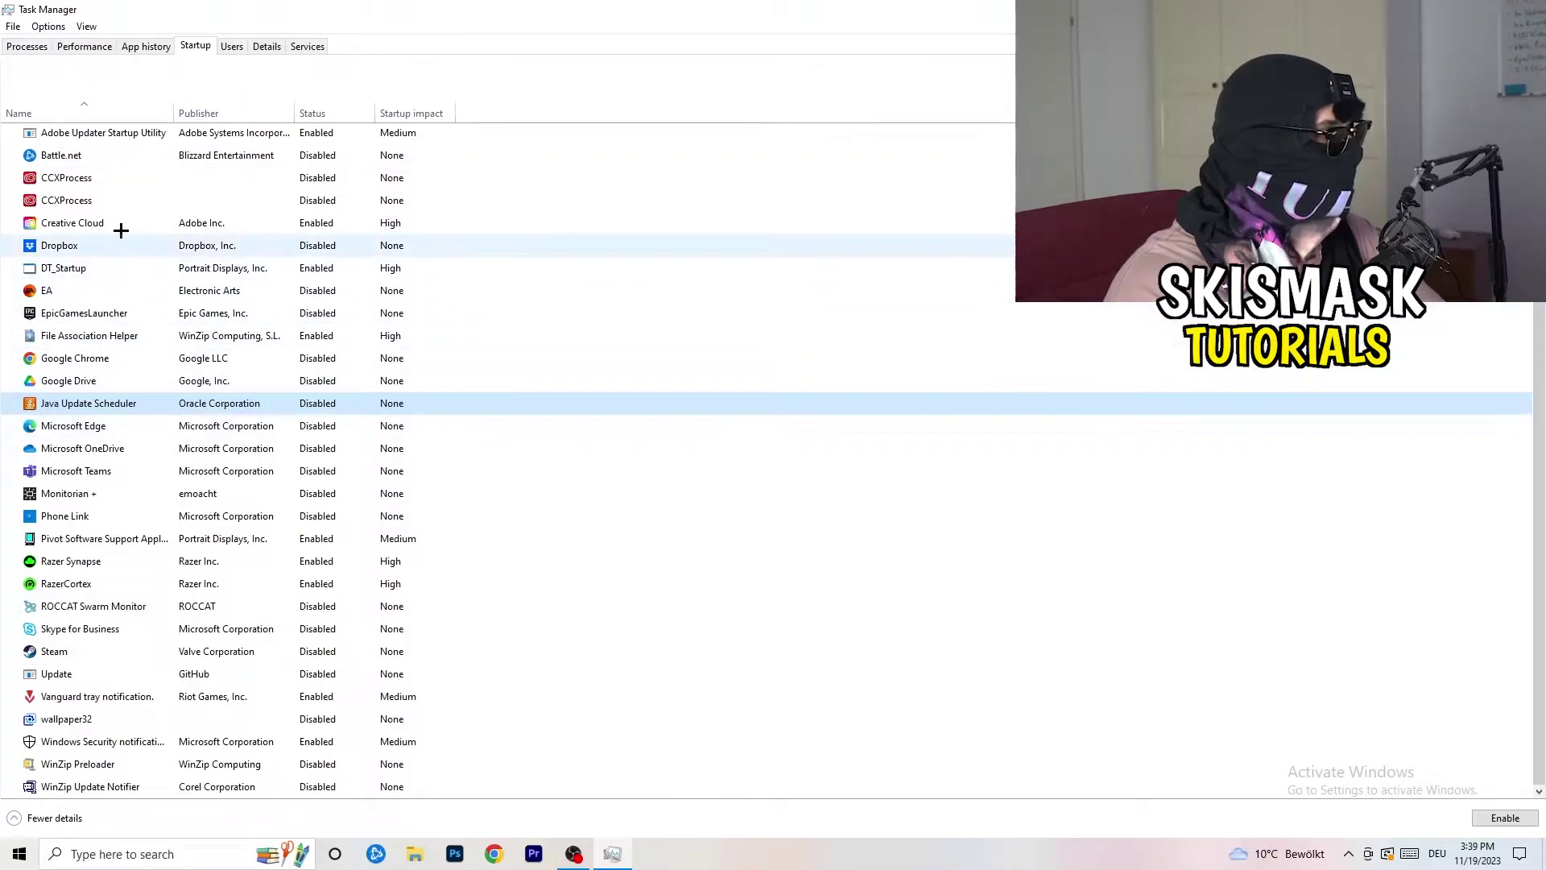
Step: Examine the priority options for the Dropbox crash handler in the detailed process list, and close Task Manager
left_click(88, 47)
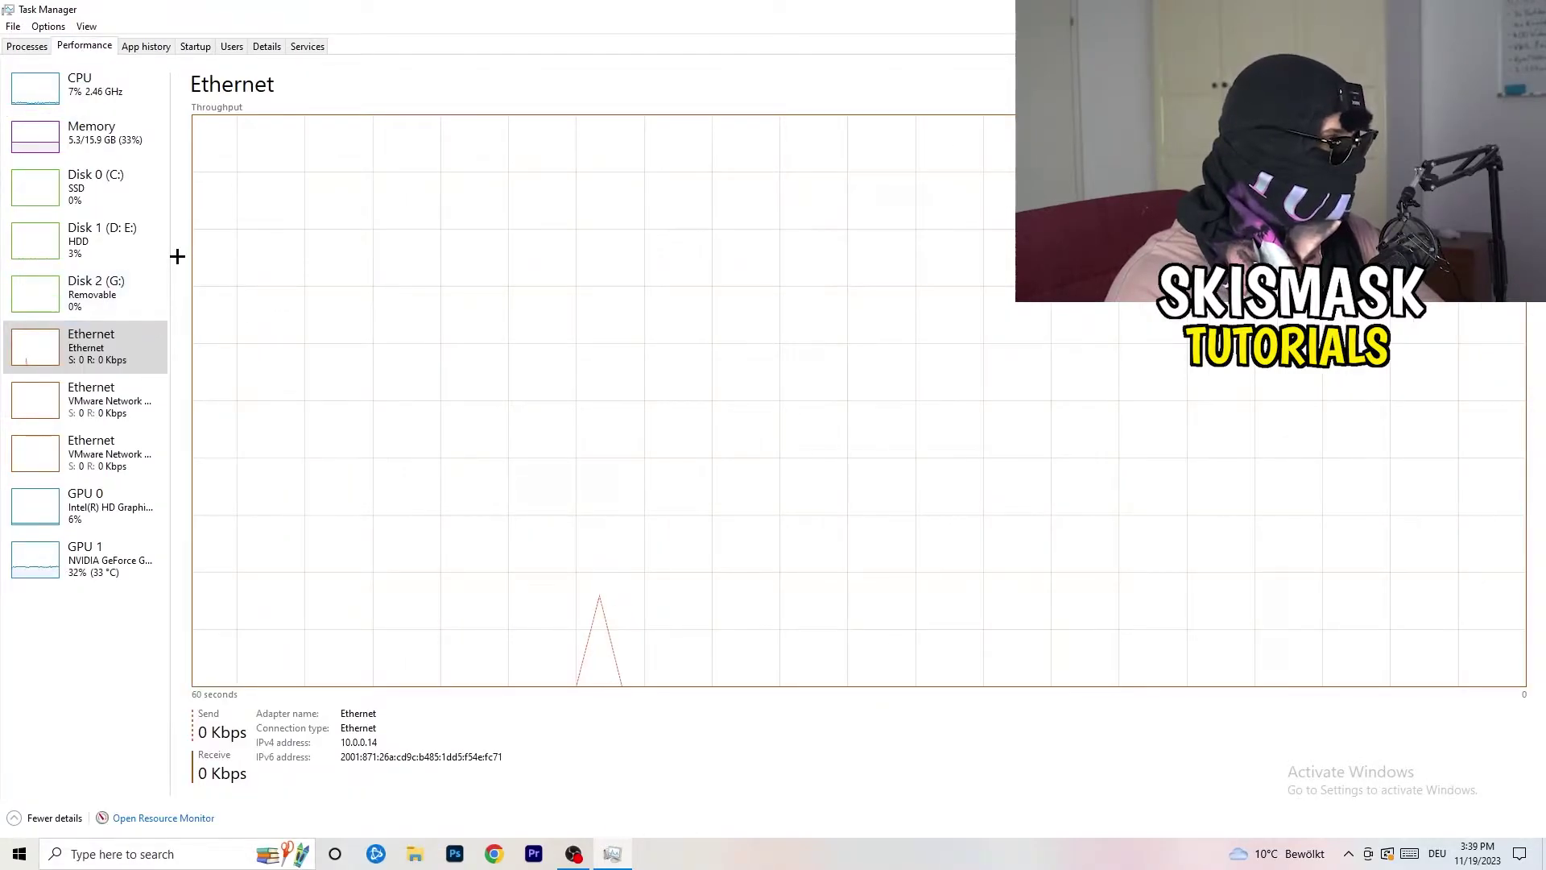
left_click(266, 45)
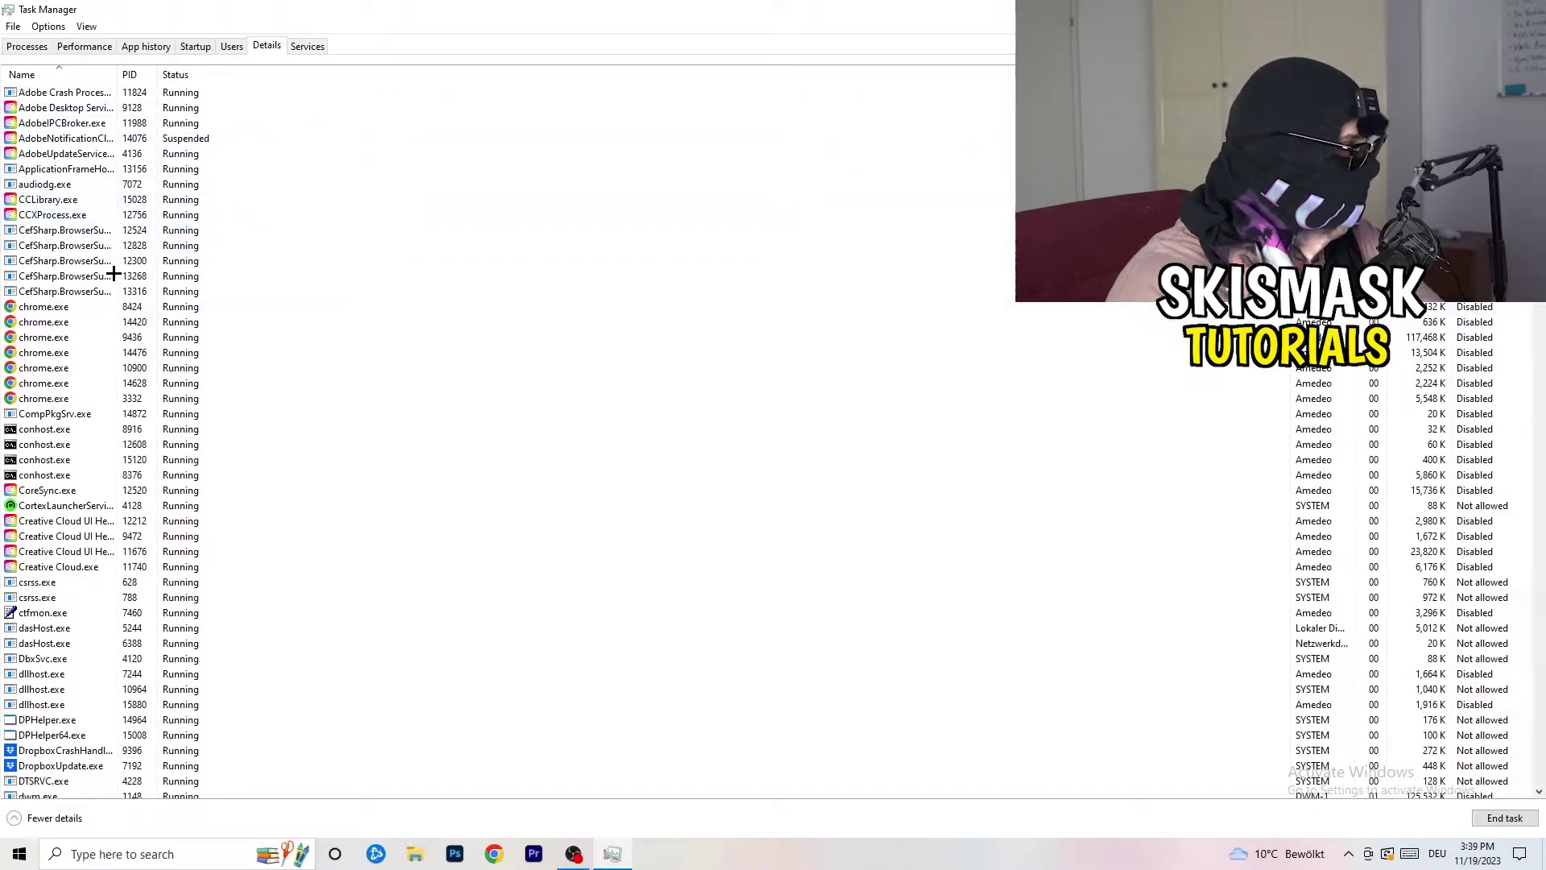
scroll(346, 422, "down", 6)
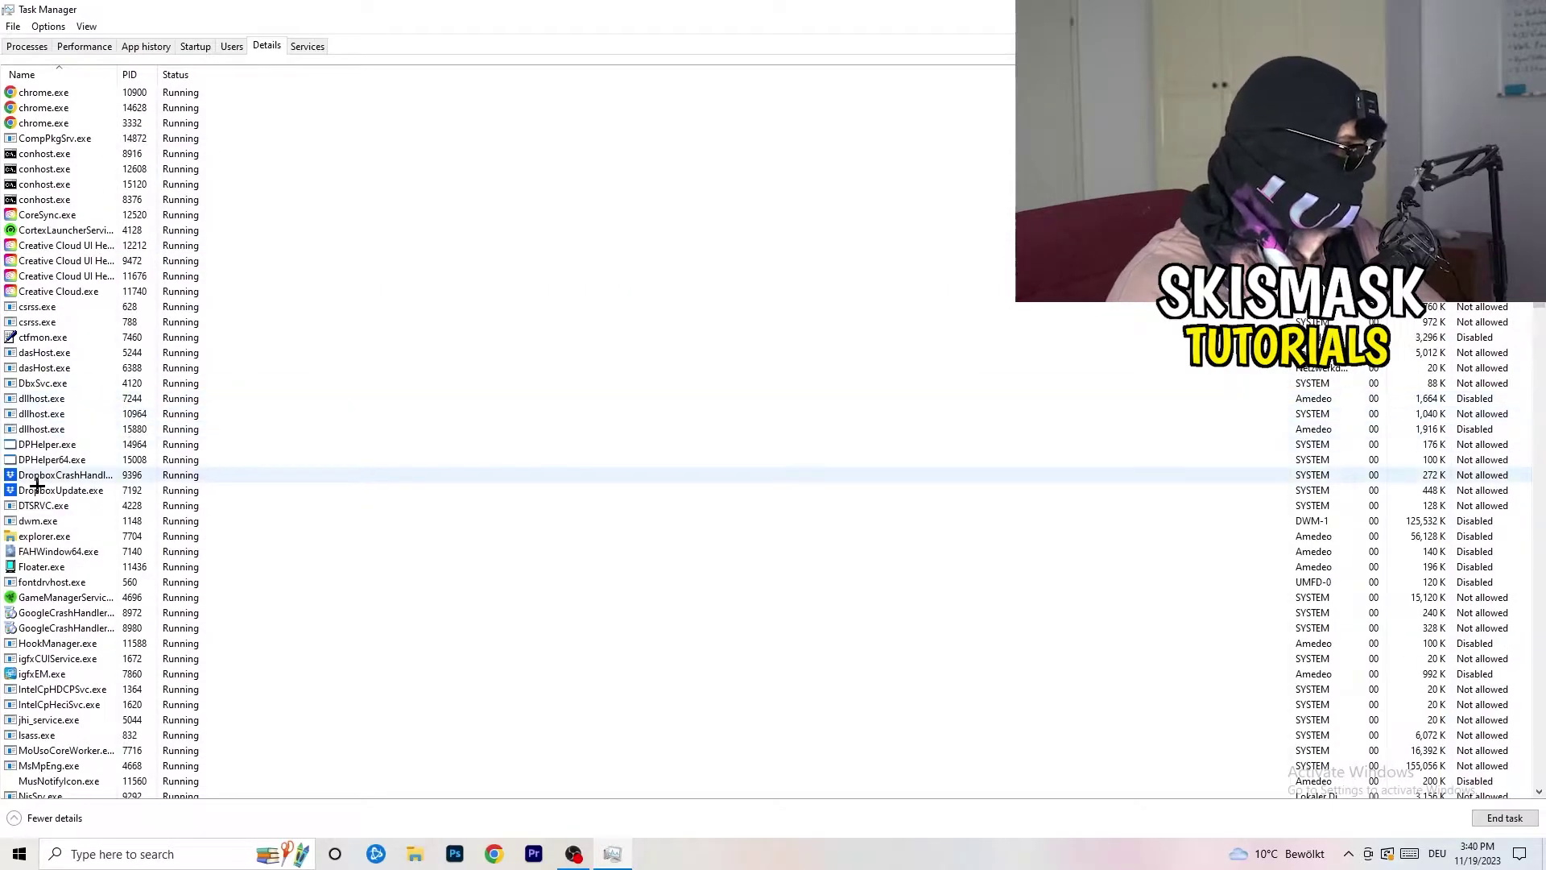
right_click(85, 474)
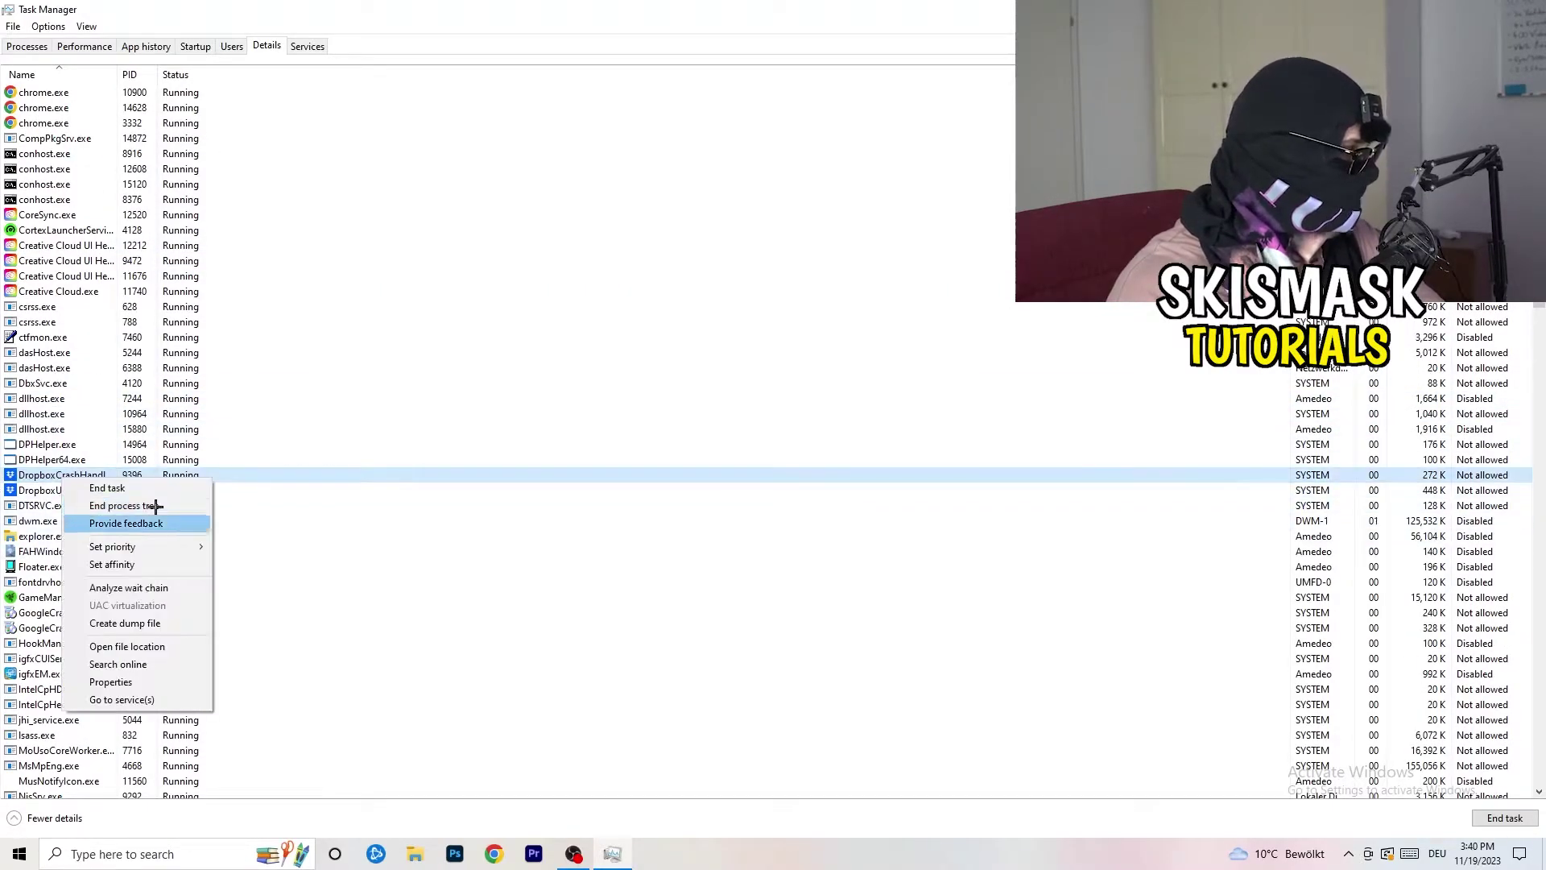
right_click(125, 474)
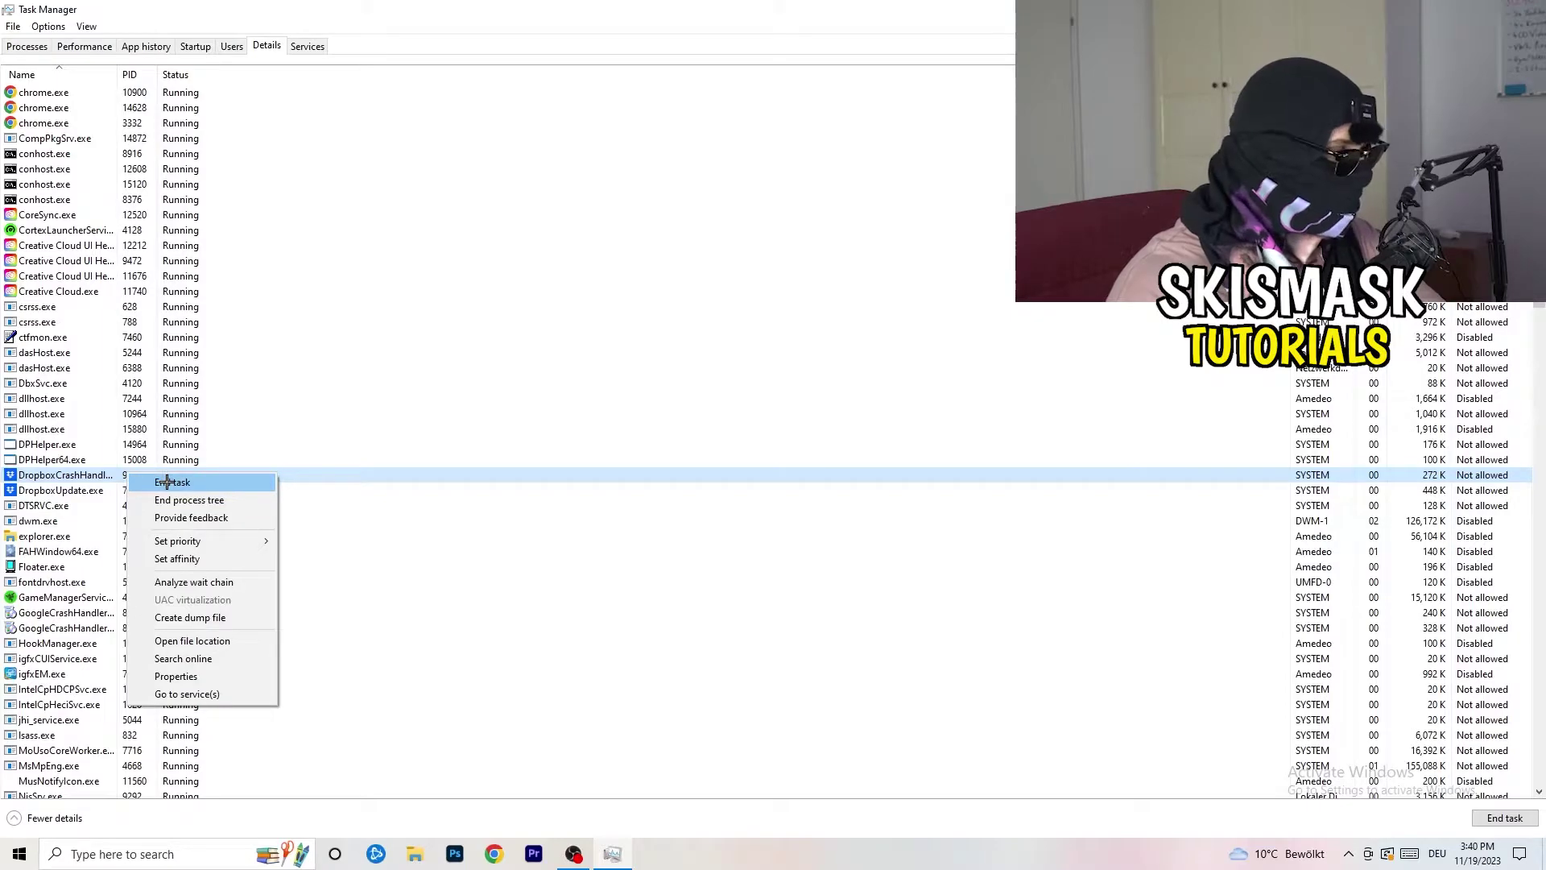
right_click(115, 474)
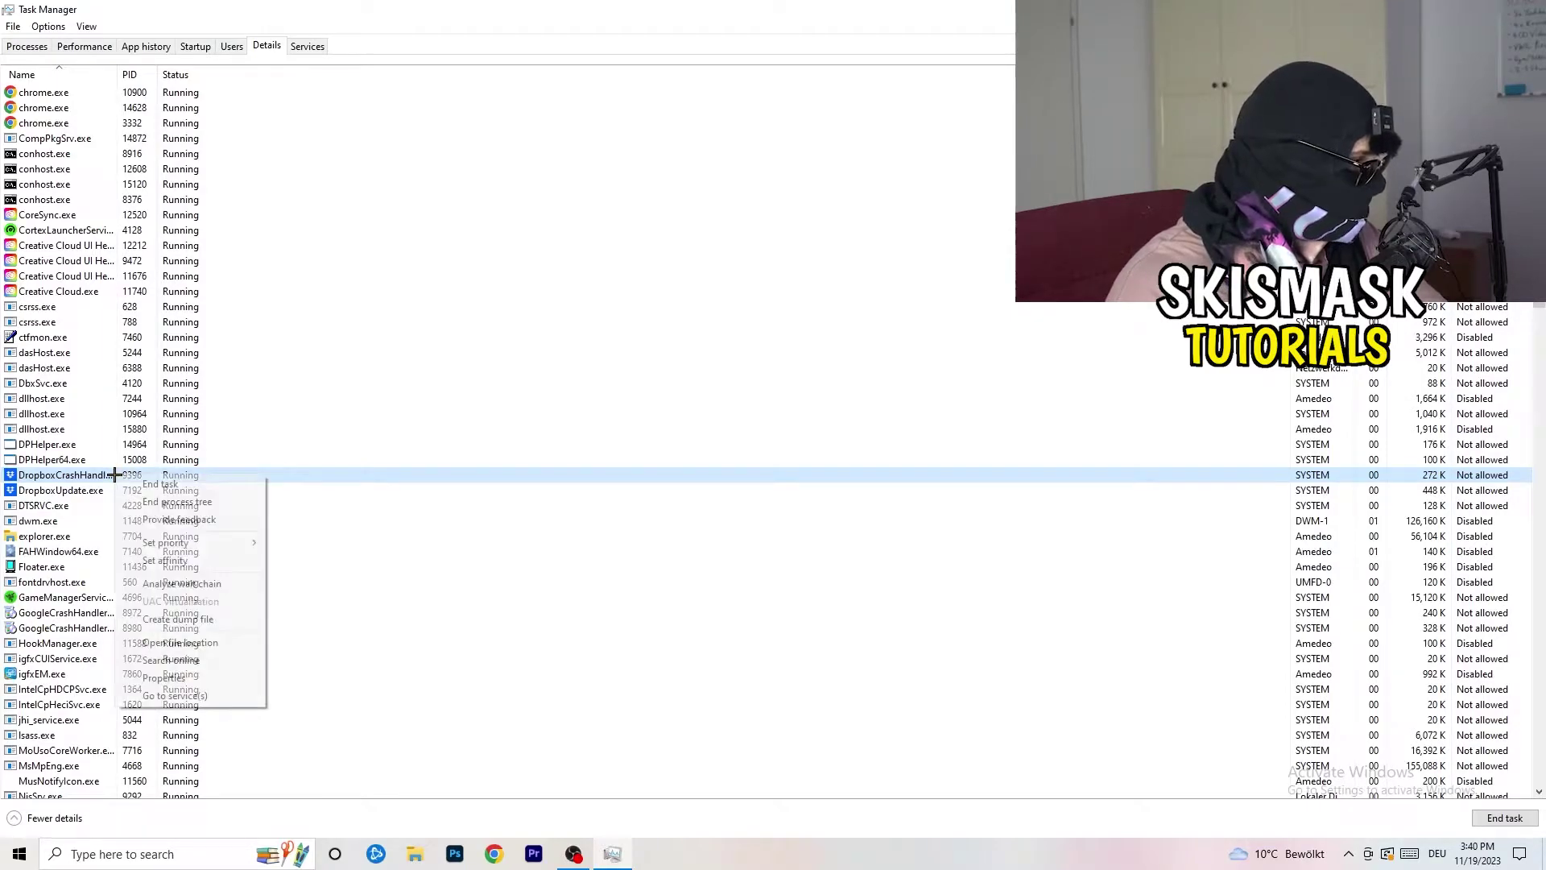
mouse_move(190, 543)
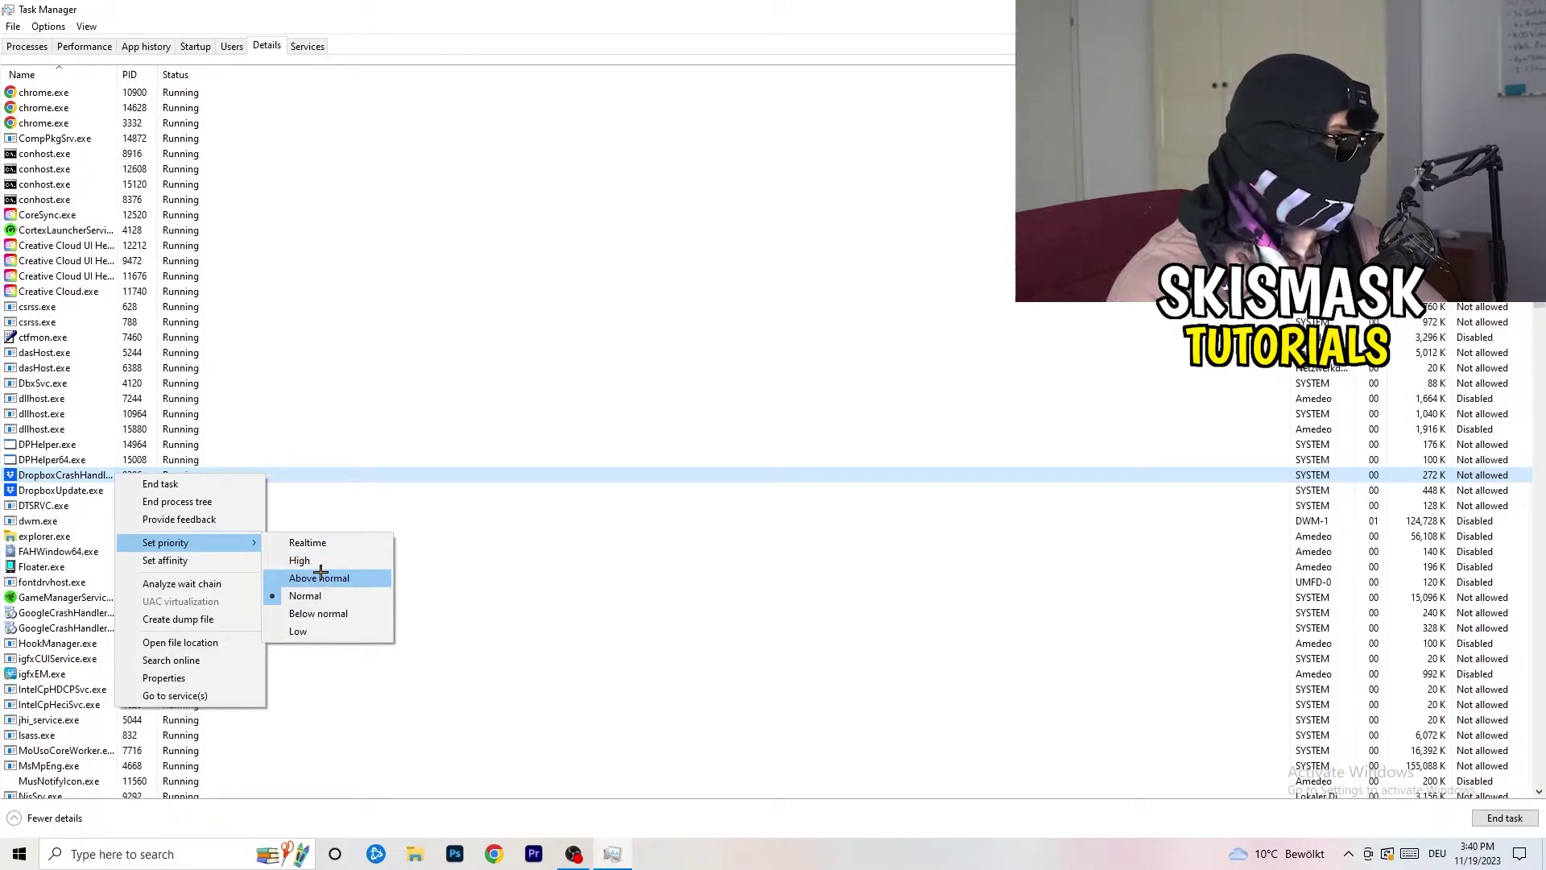
left_click(772, 13)
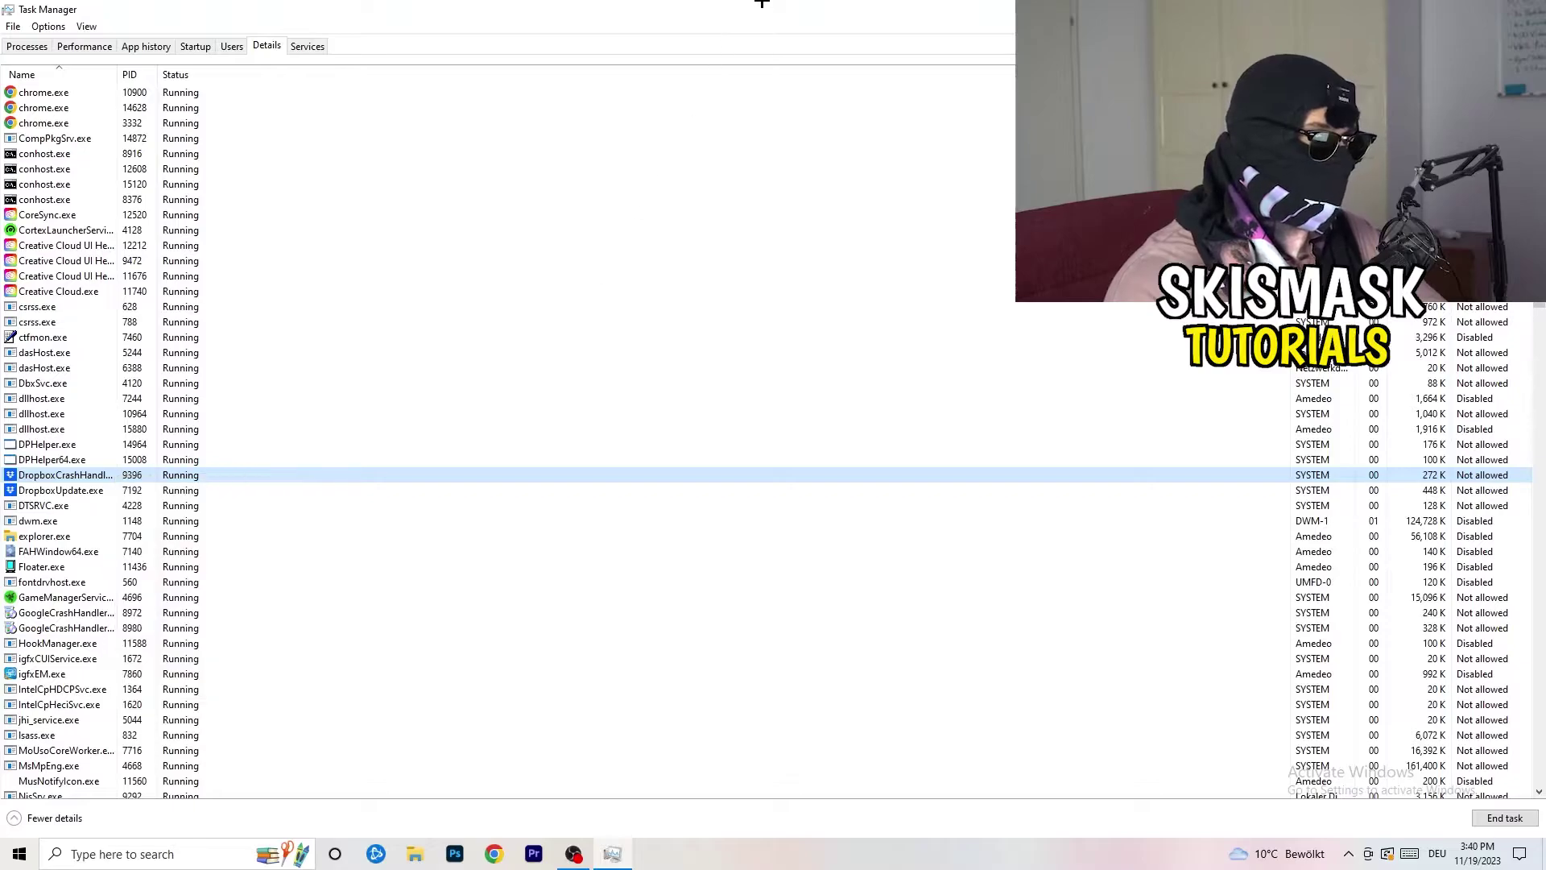
key("alt+F4")
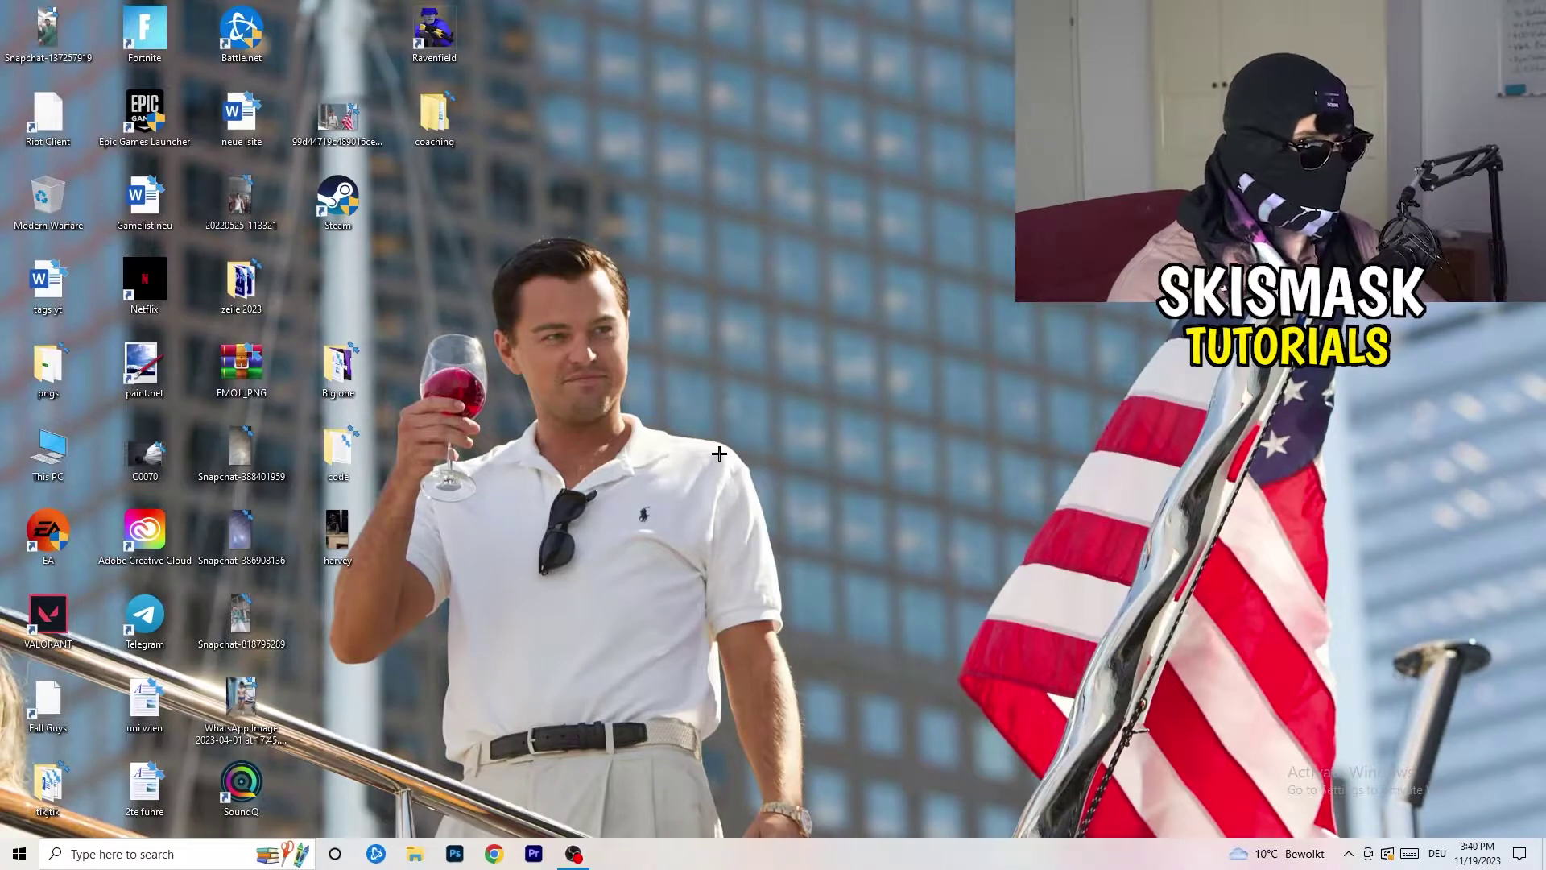
Step: Search for the Windows Settings app and open its System display settings
key("super")
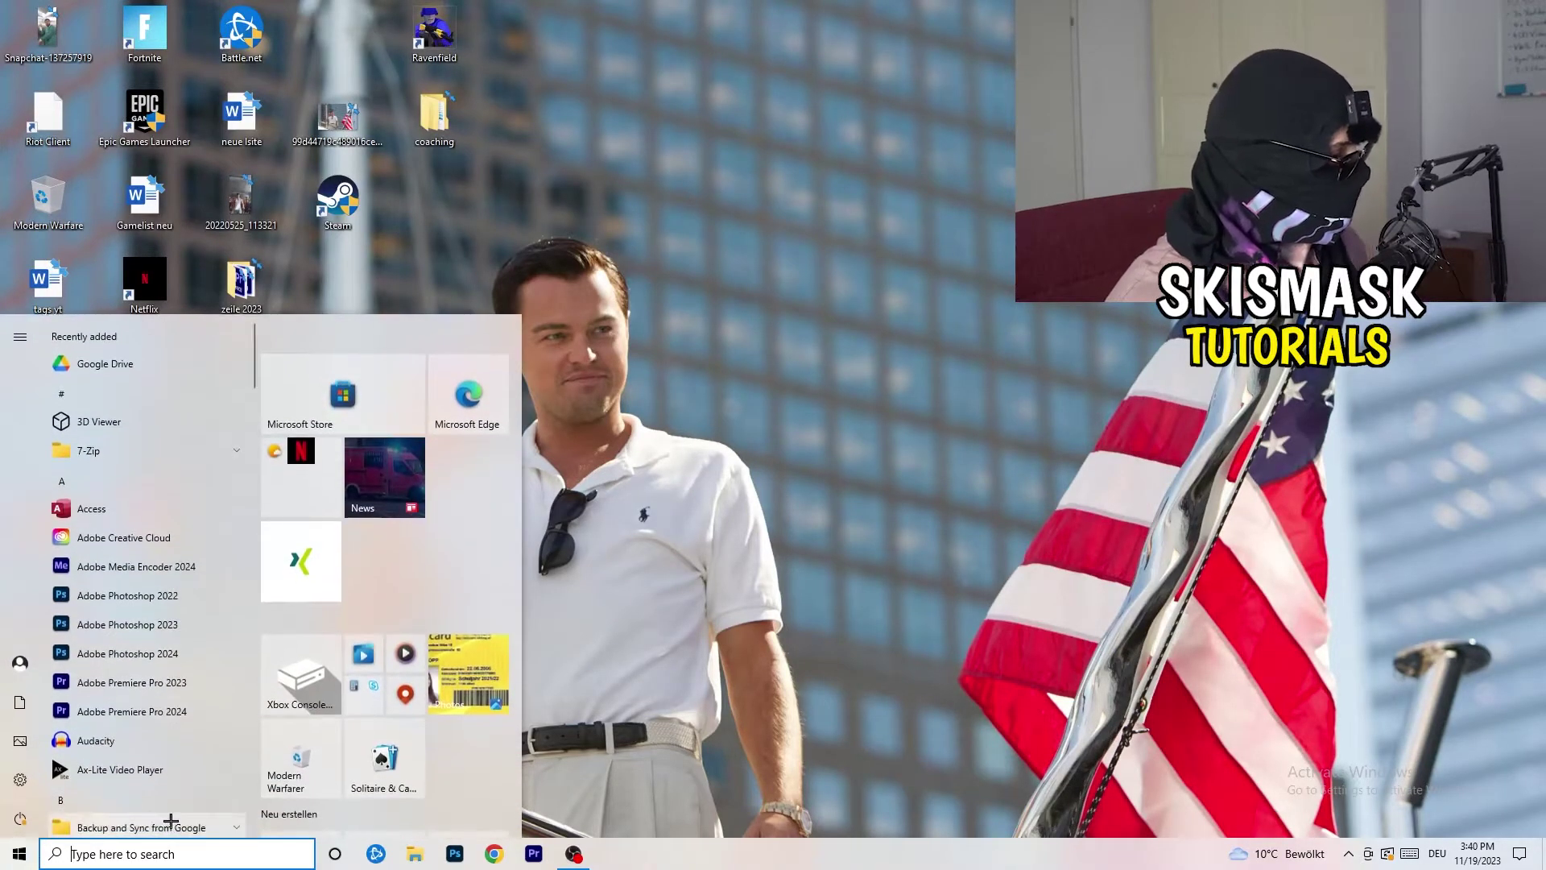
type("sett")
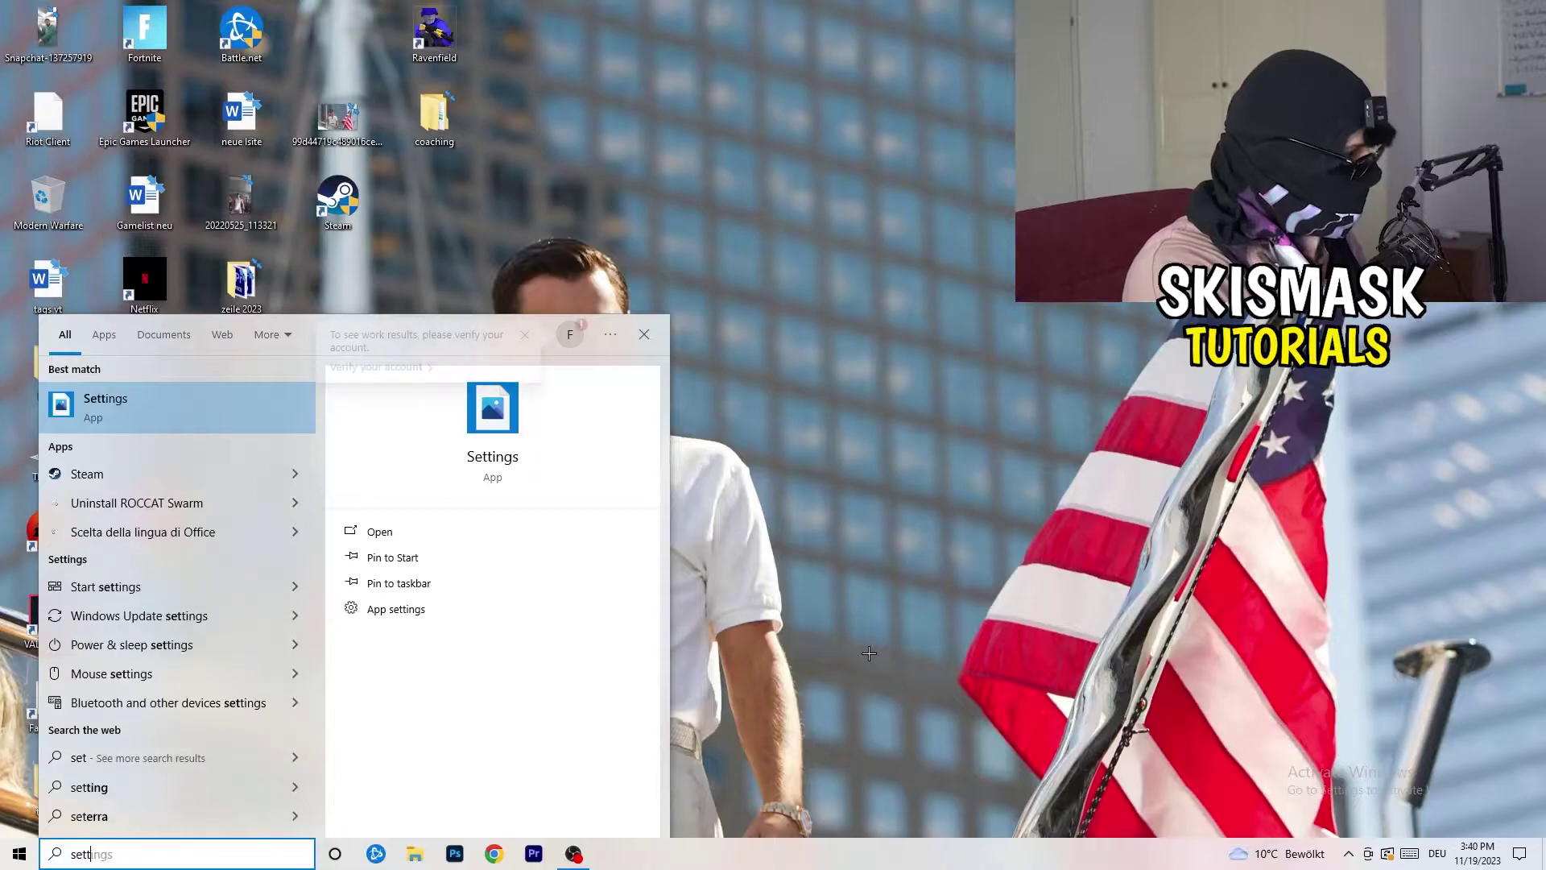
key("Return")
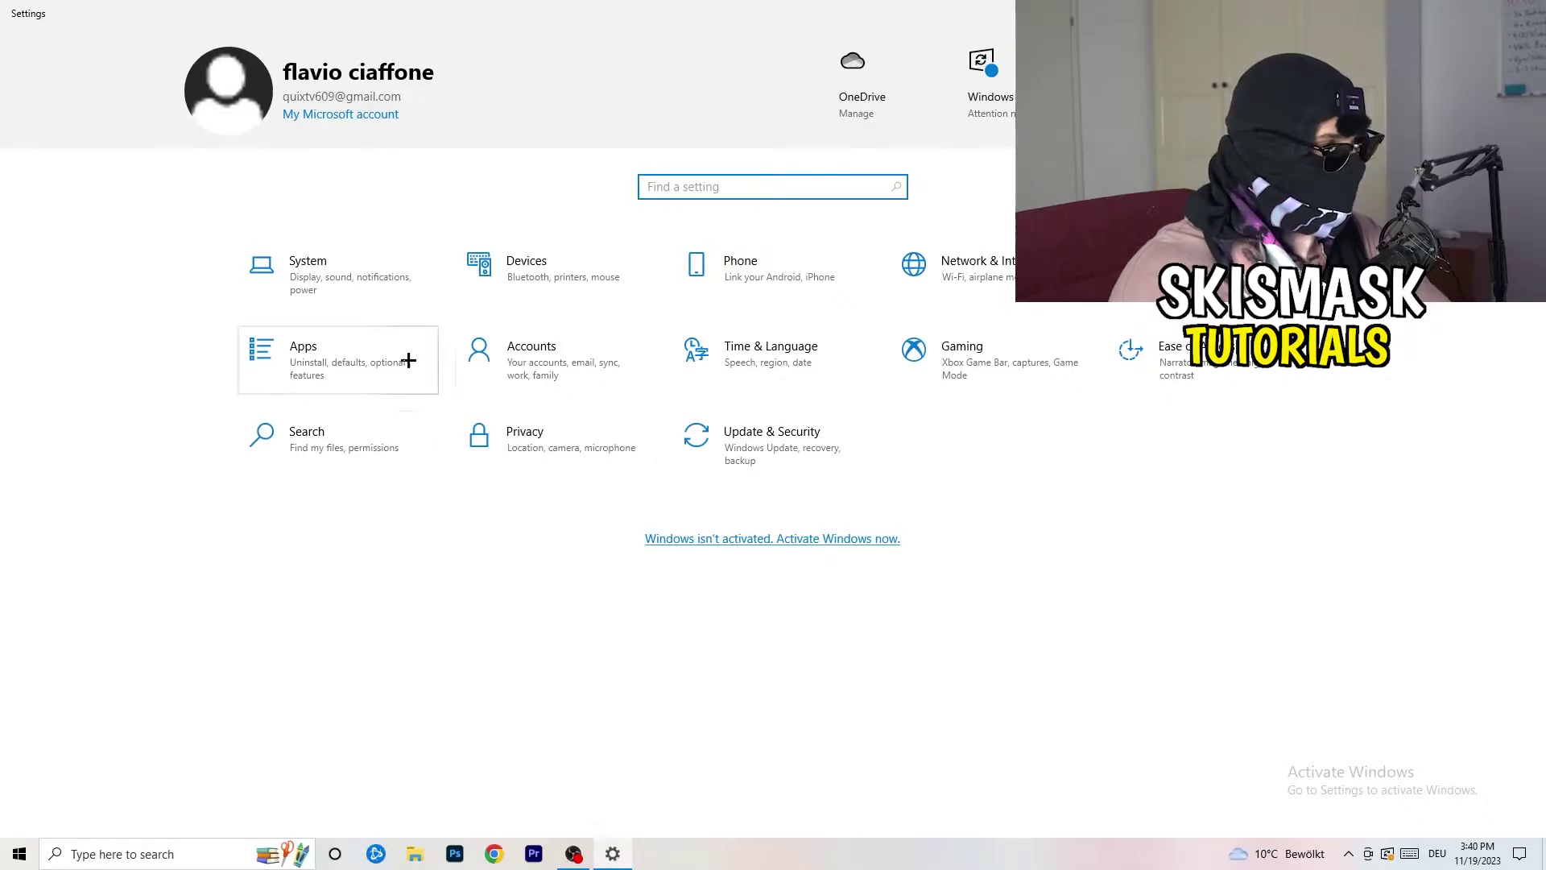
left_click(350, 287)
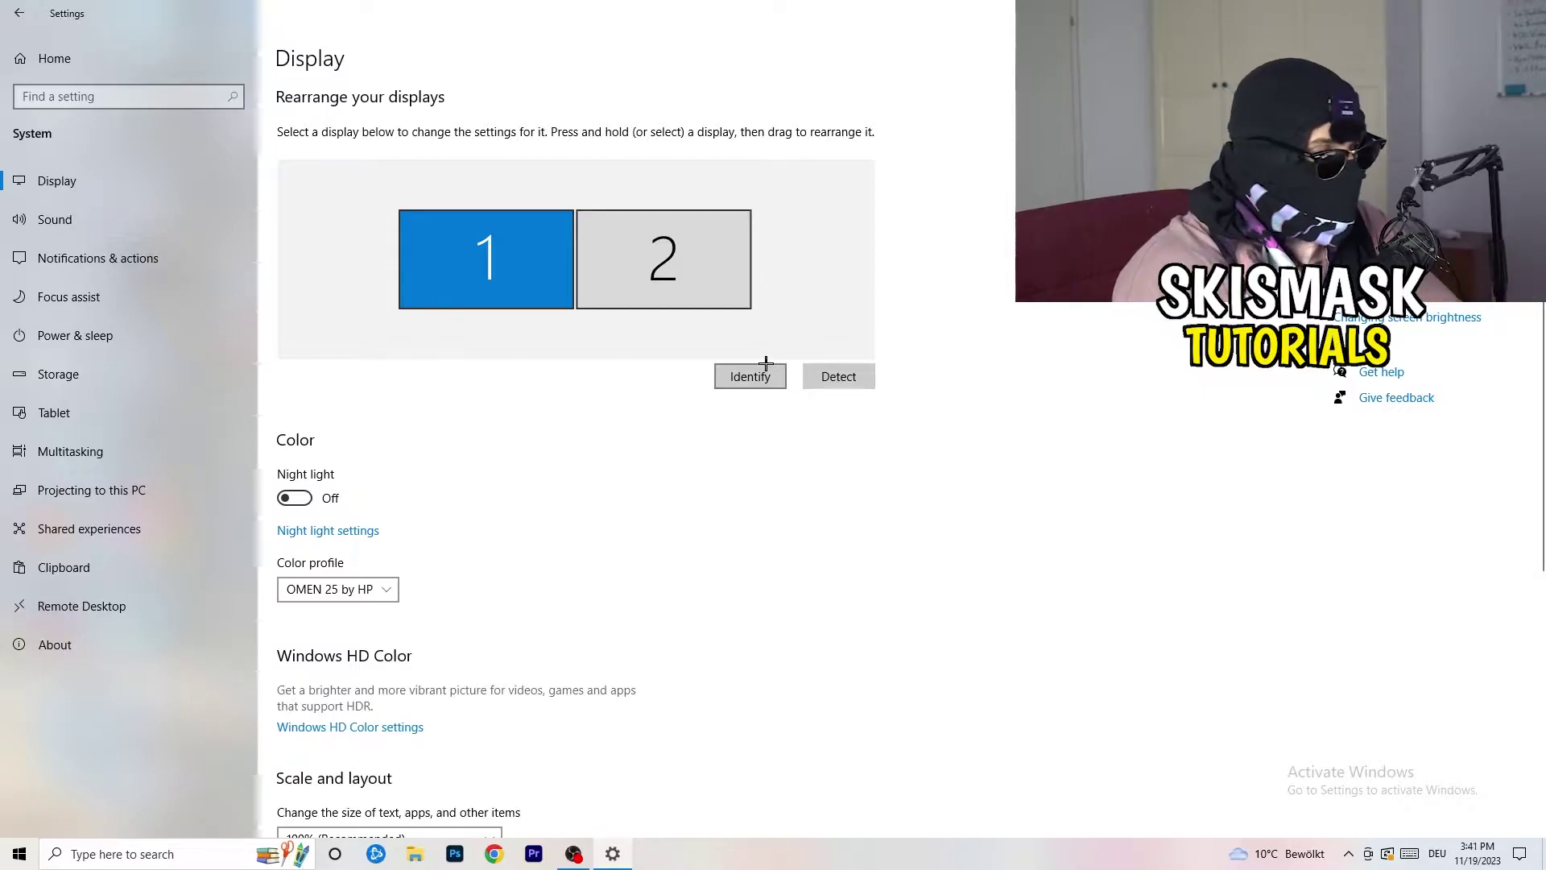
Step: Examine the available text scaling and display resolution choices for the main display
scroll(547, 443, "down", 5)
scroll(546, 443, "up", 5)
scroll(547, 443, "down", 5)
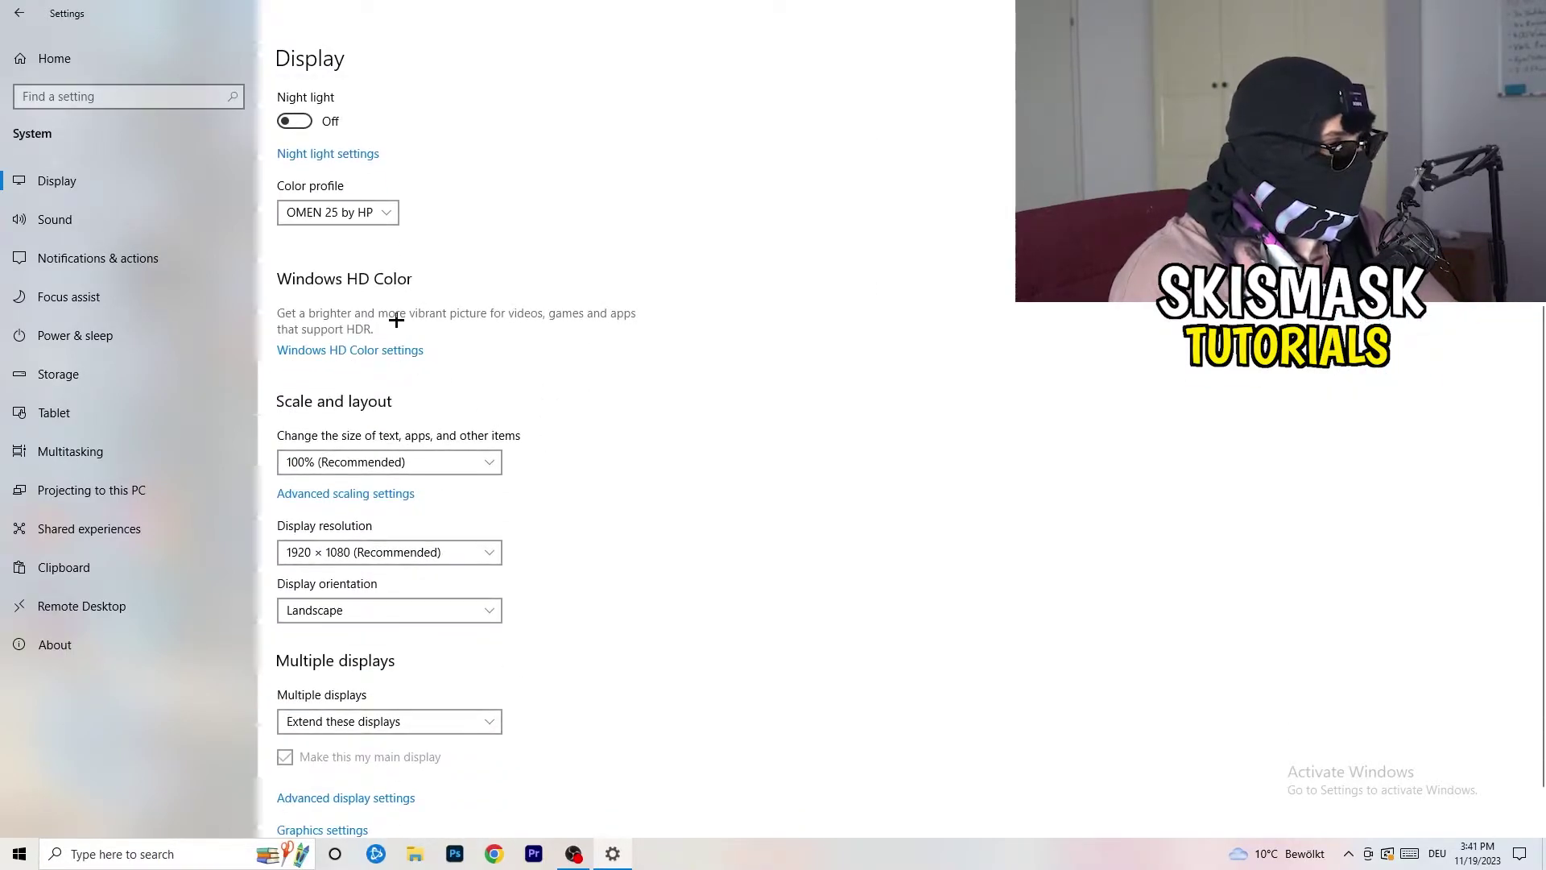
left_click(478, 452)
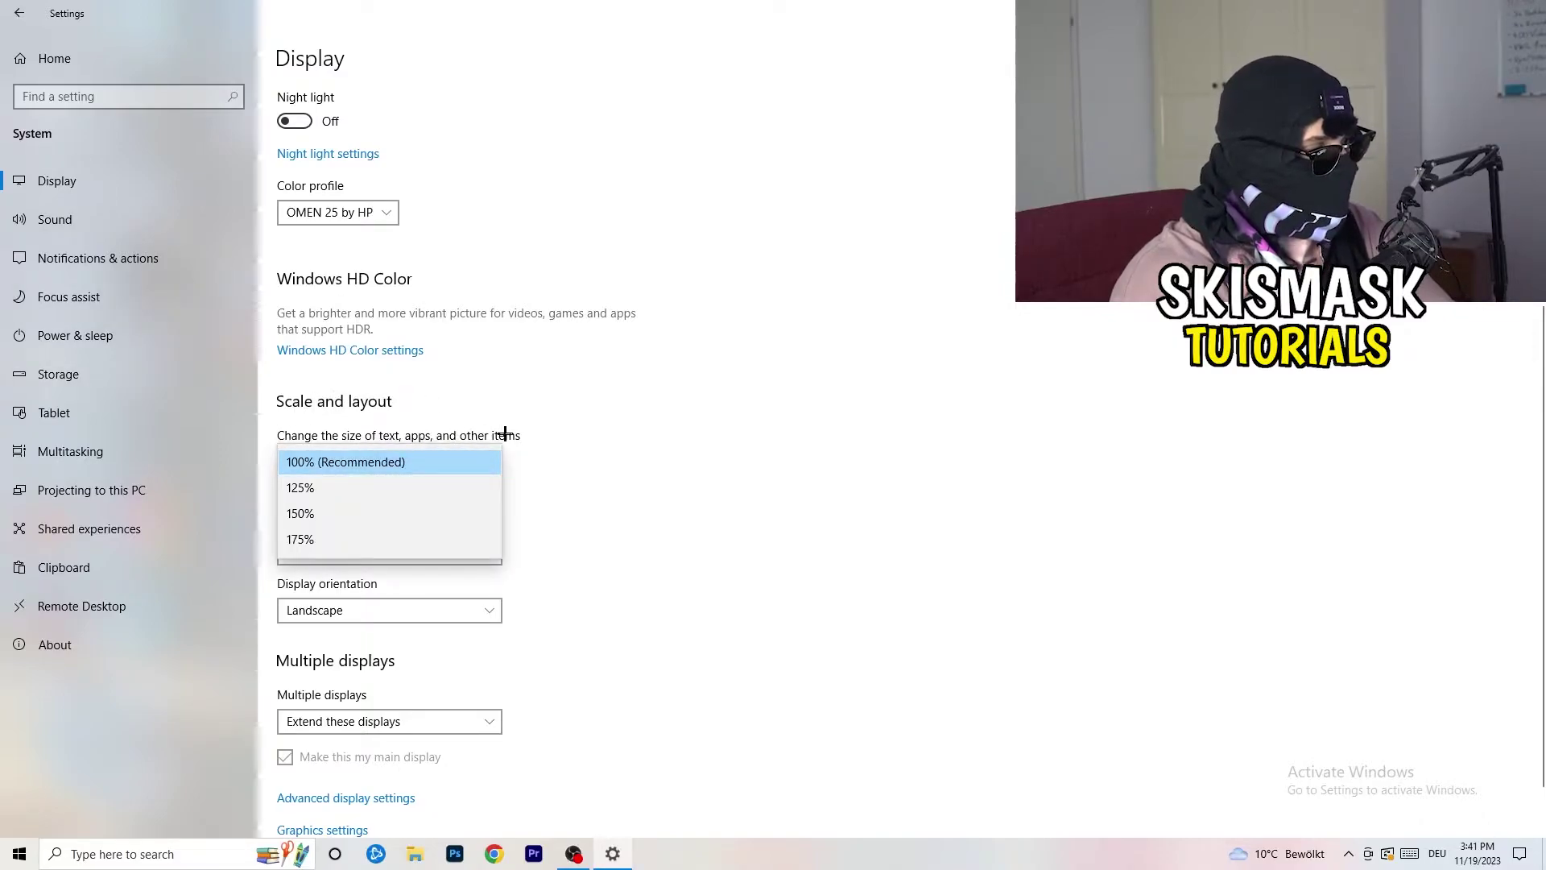
left_click(548, 438)
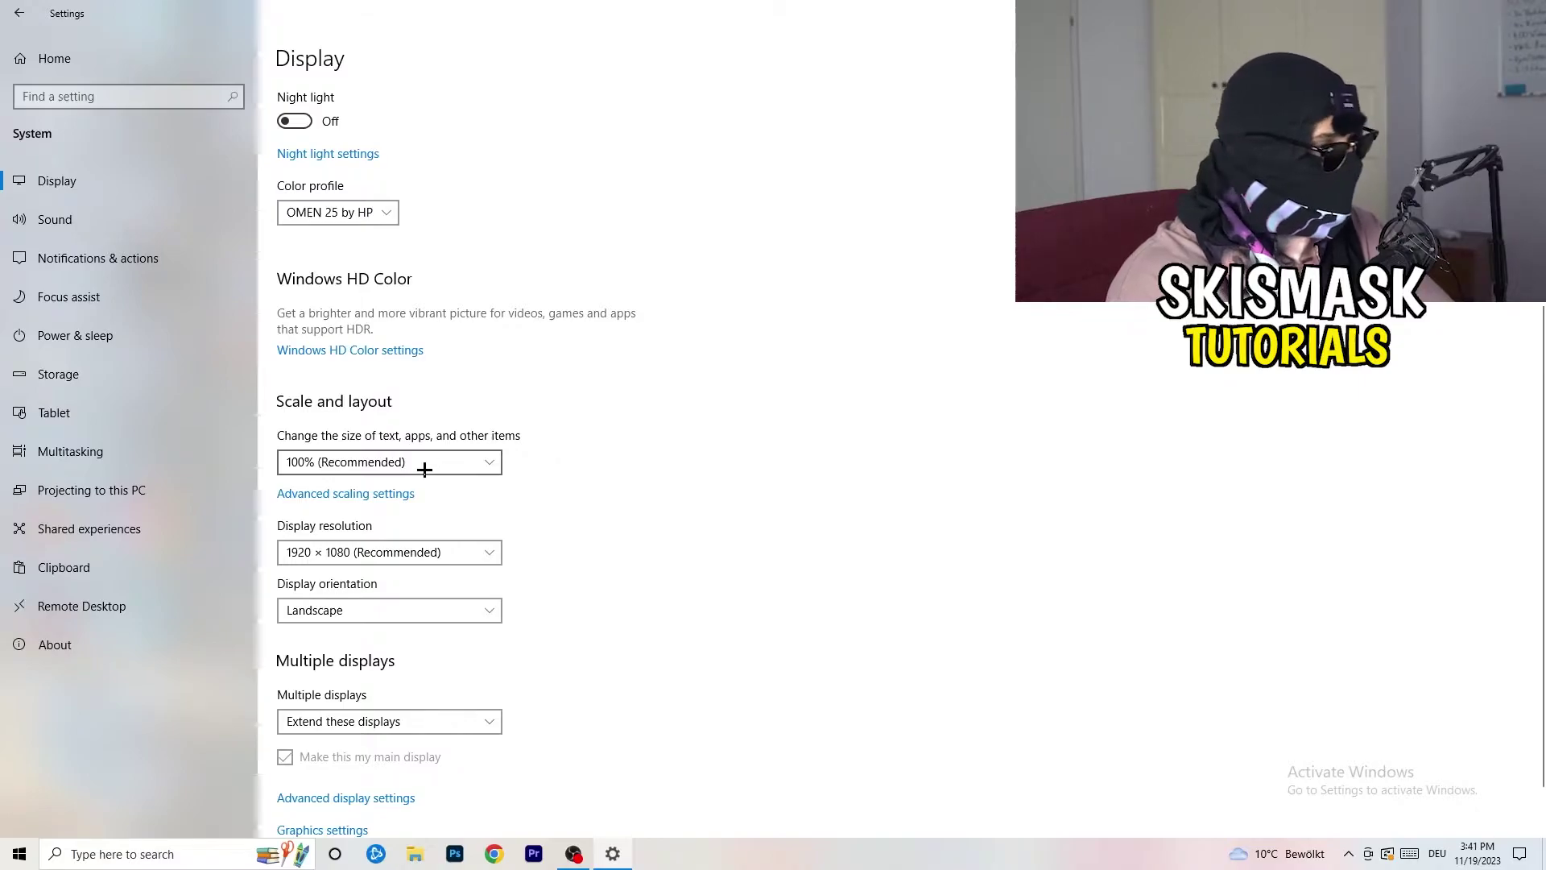
scroll(424, 469, "down", 1)
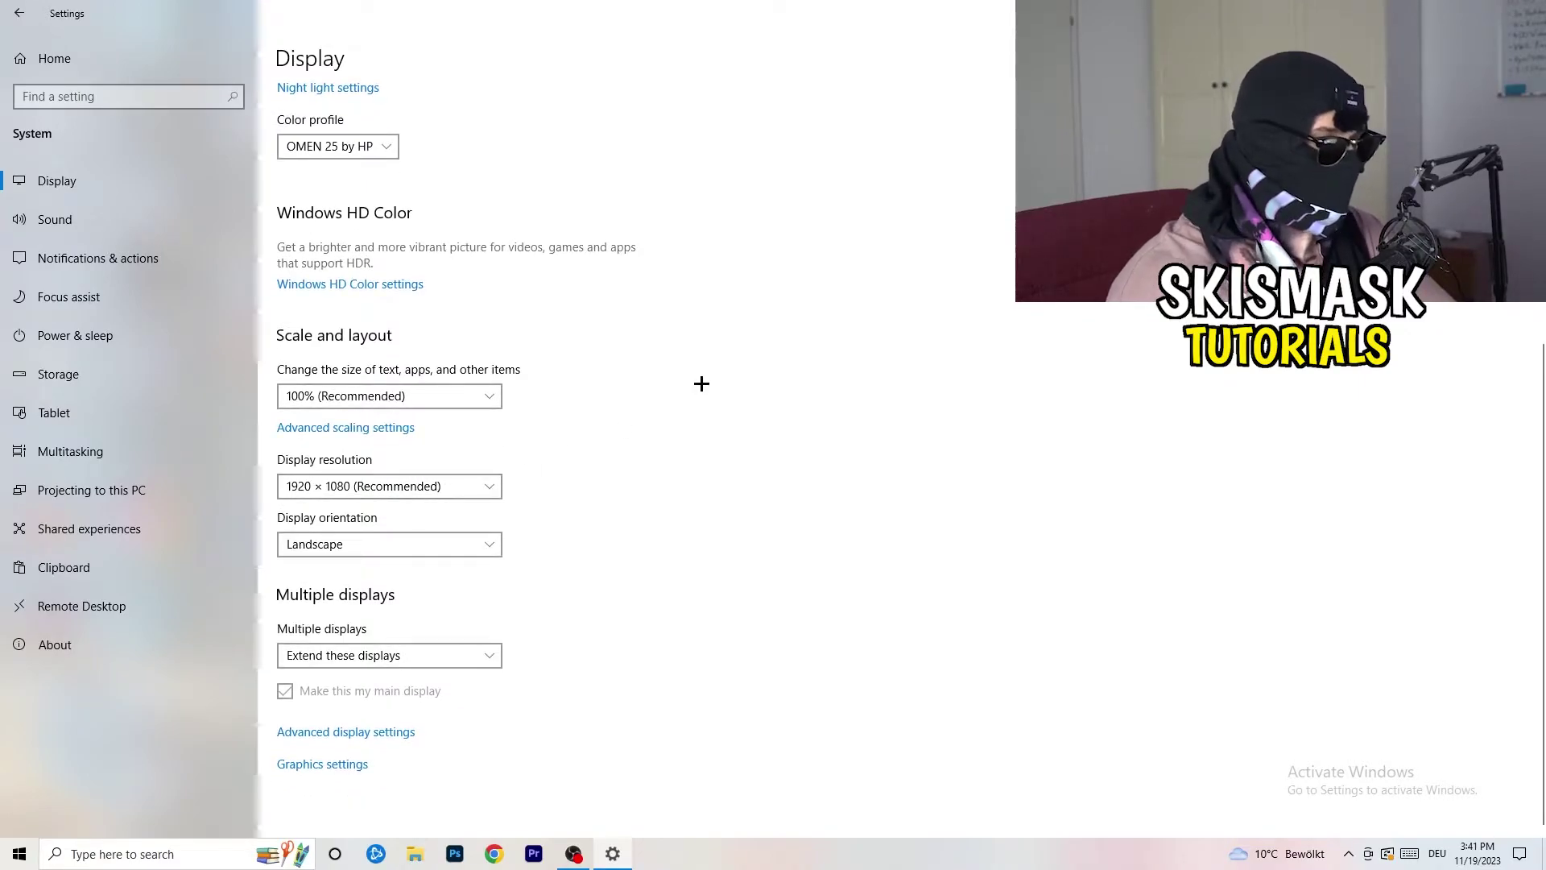
key("space")
left_click(707, 380)
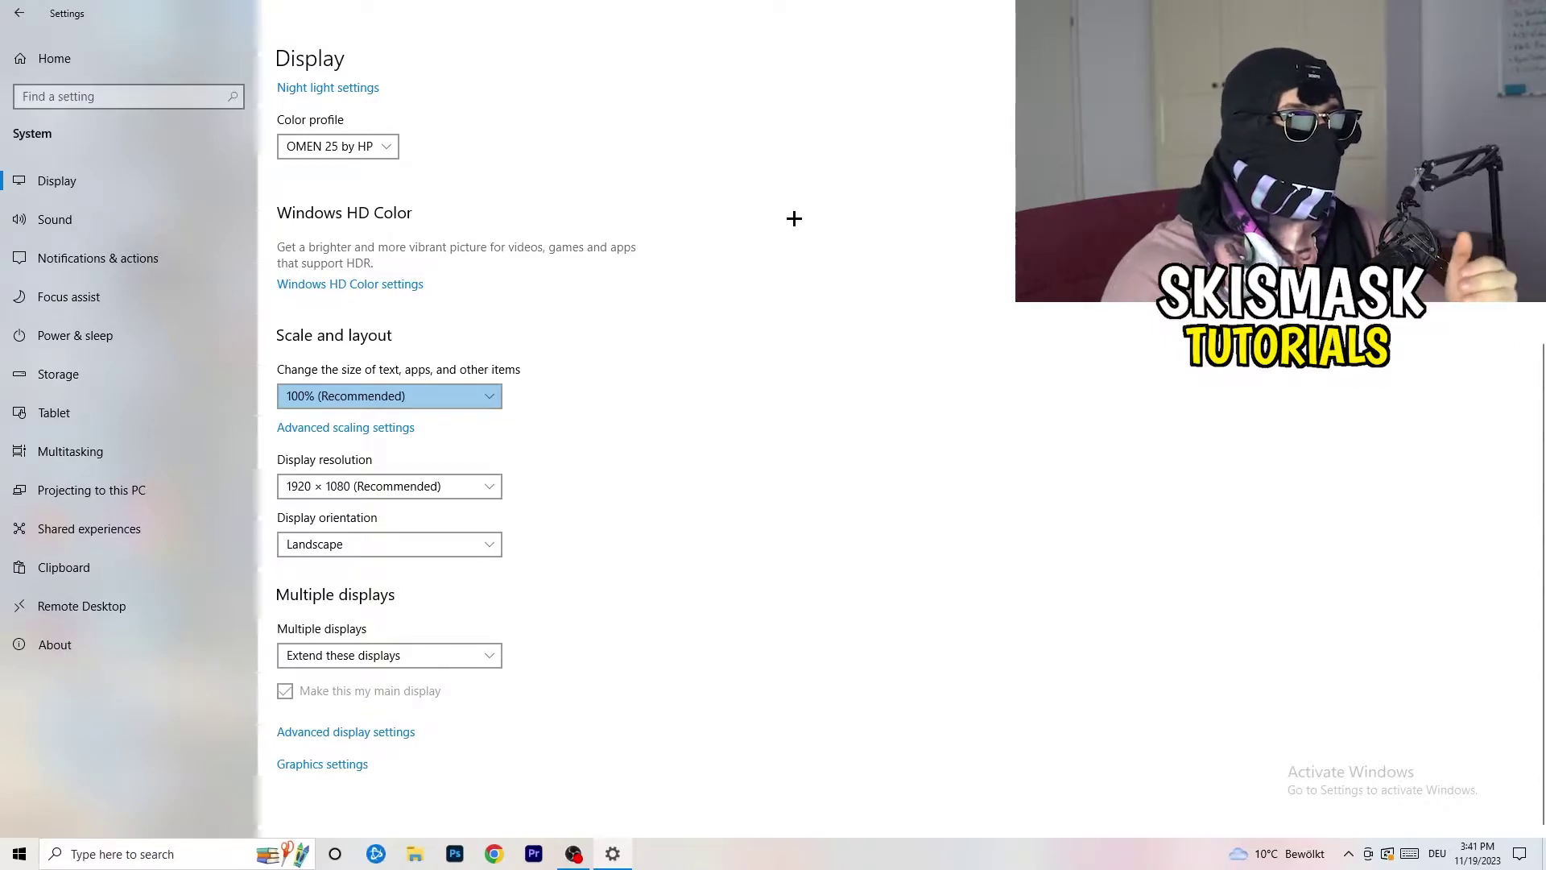
left_click(493, 485)
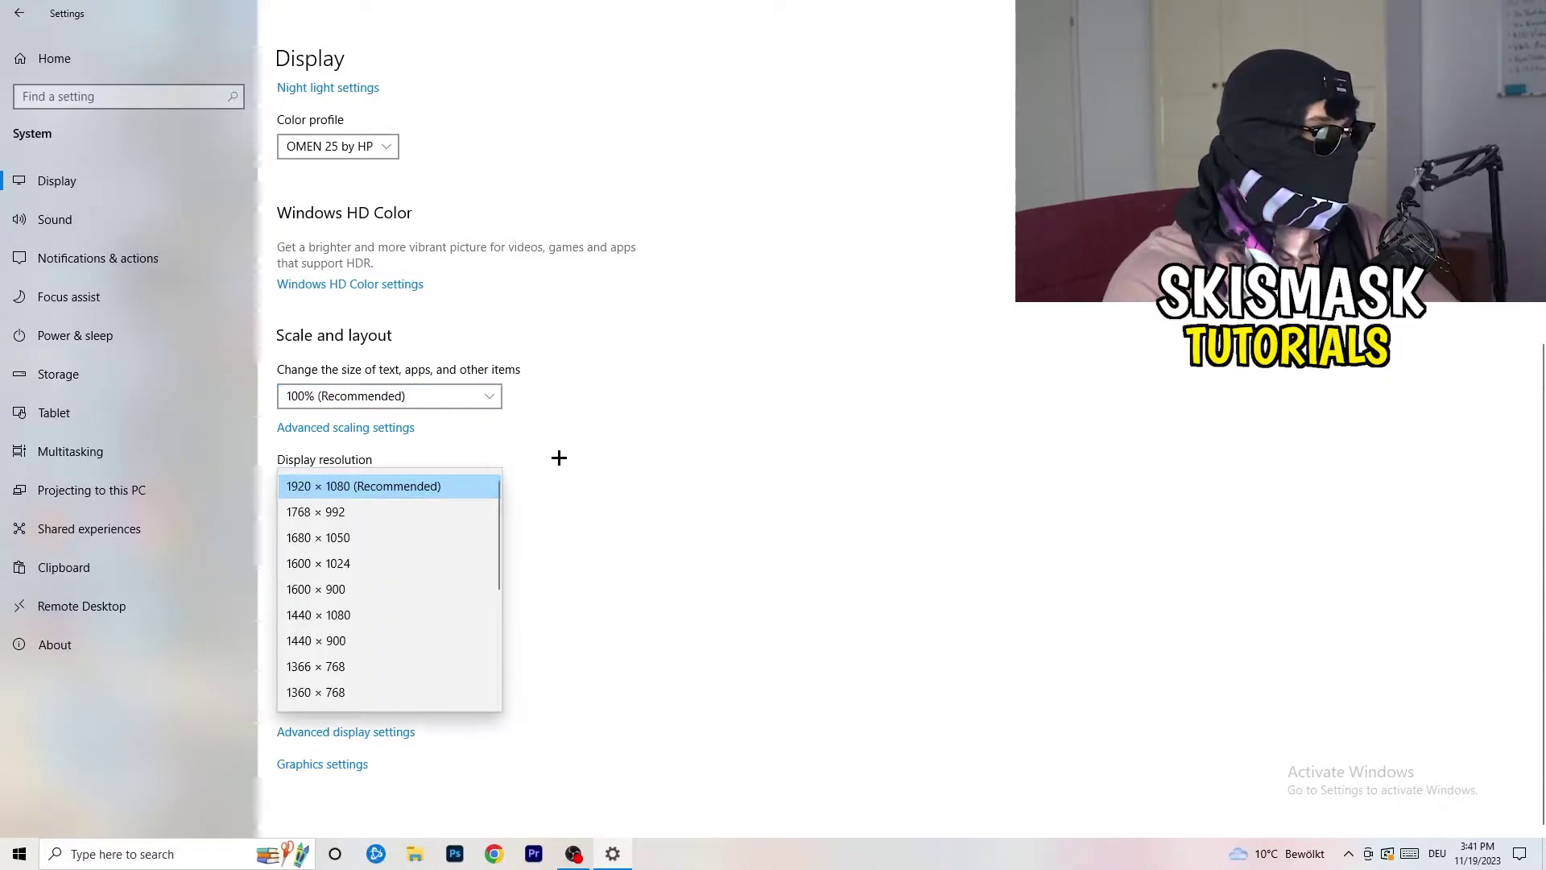
left_click(558, 458)
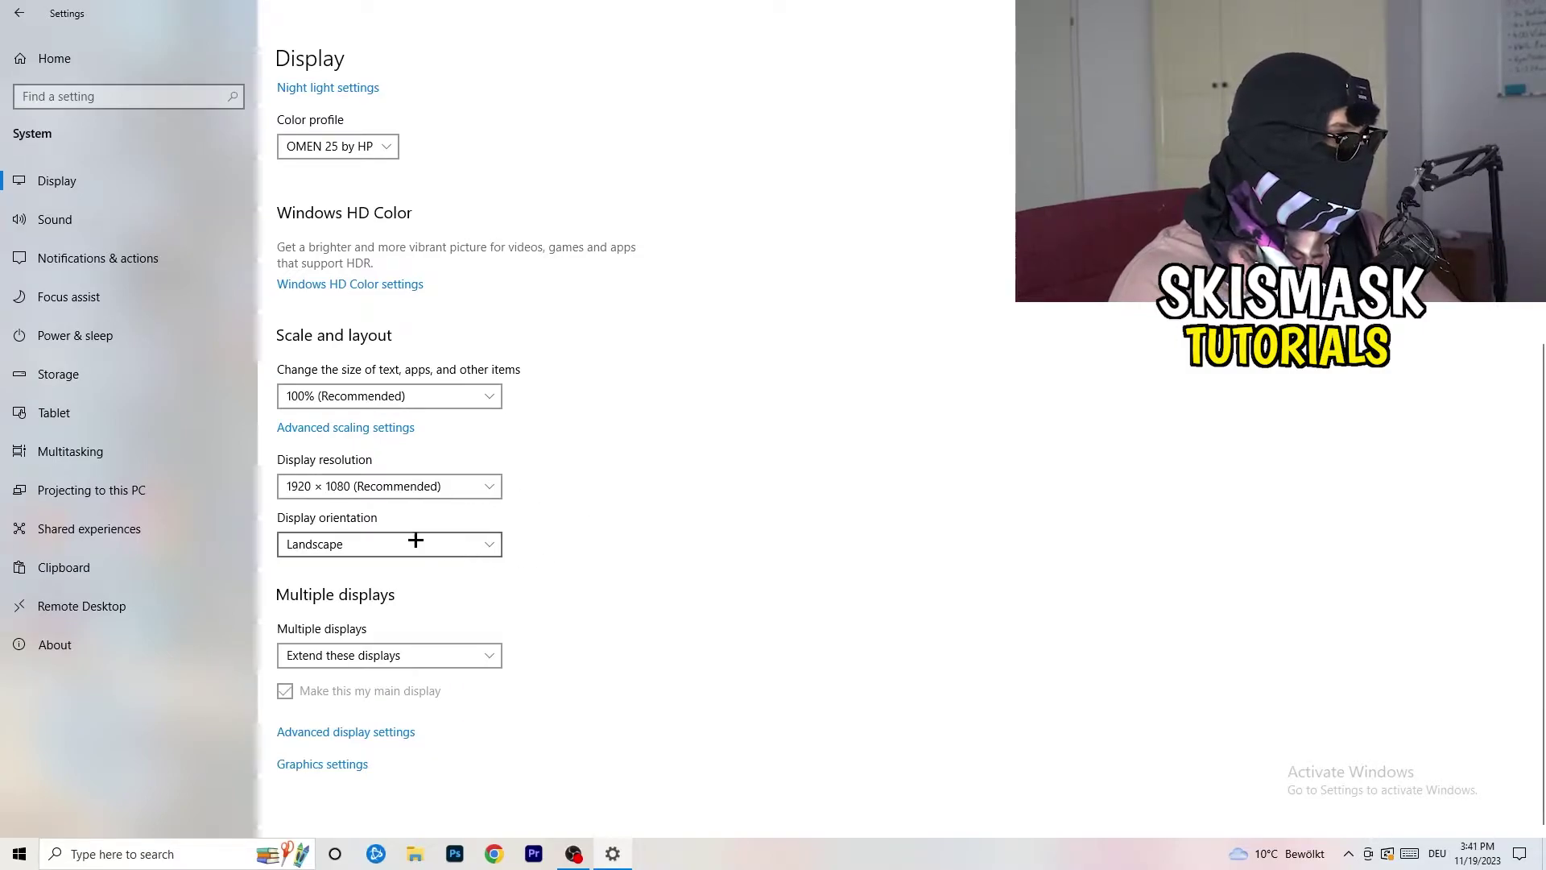
Step: Open the Storage Sense configuration from the storage settings and check how often it can run
left_click(113, 369)
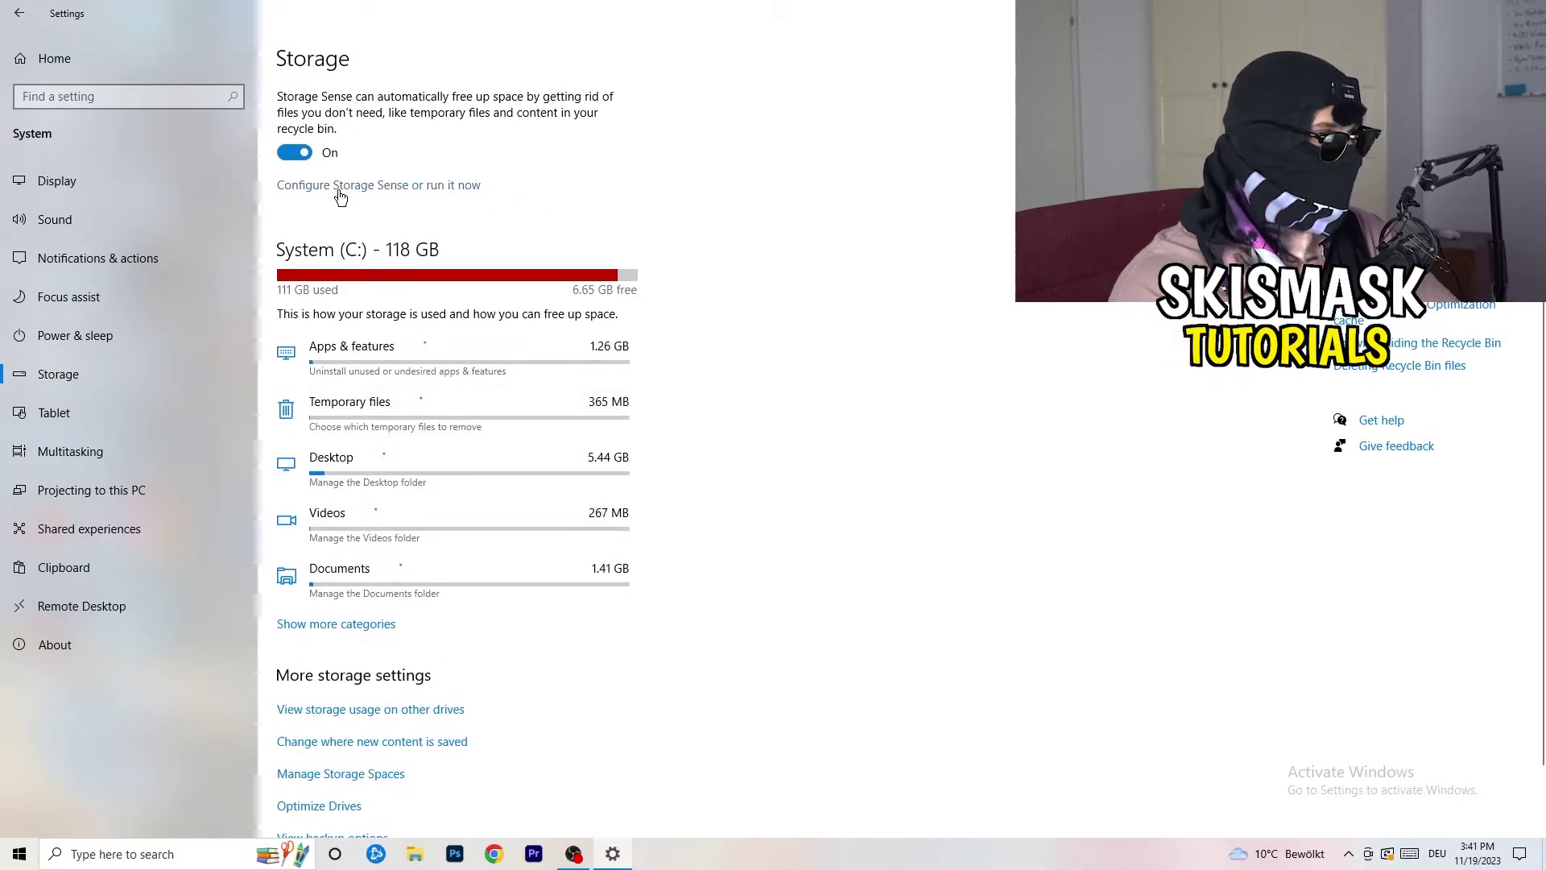
left_click(337, 187)
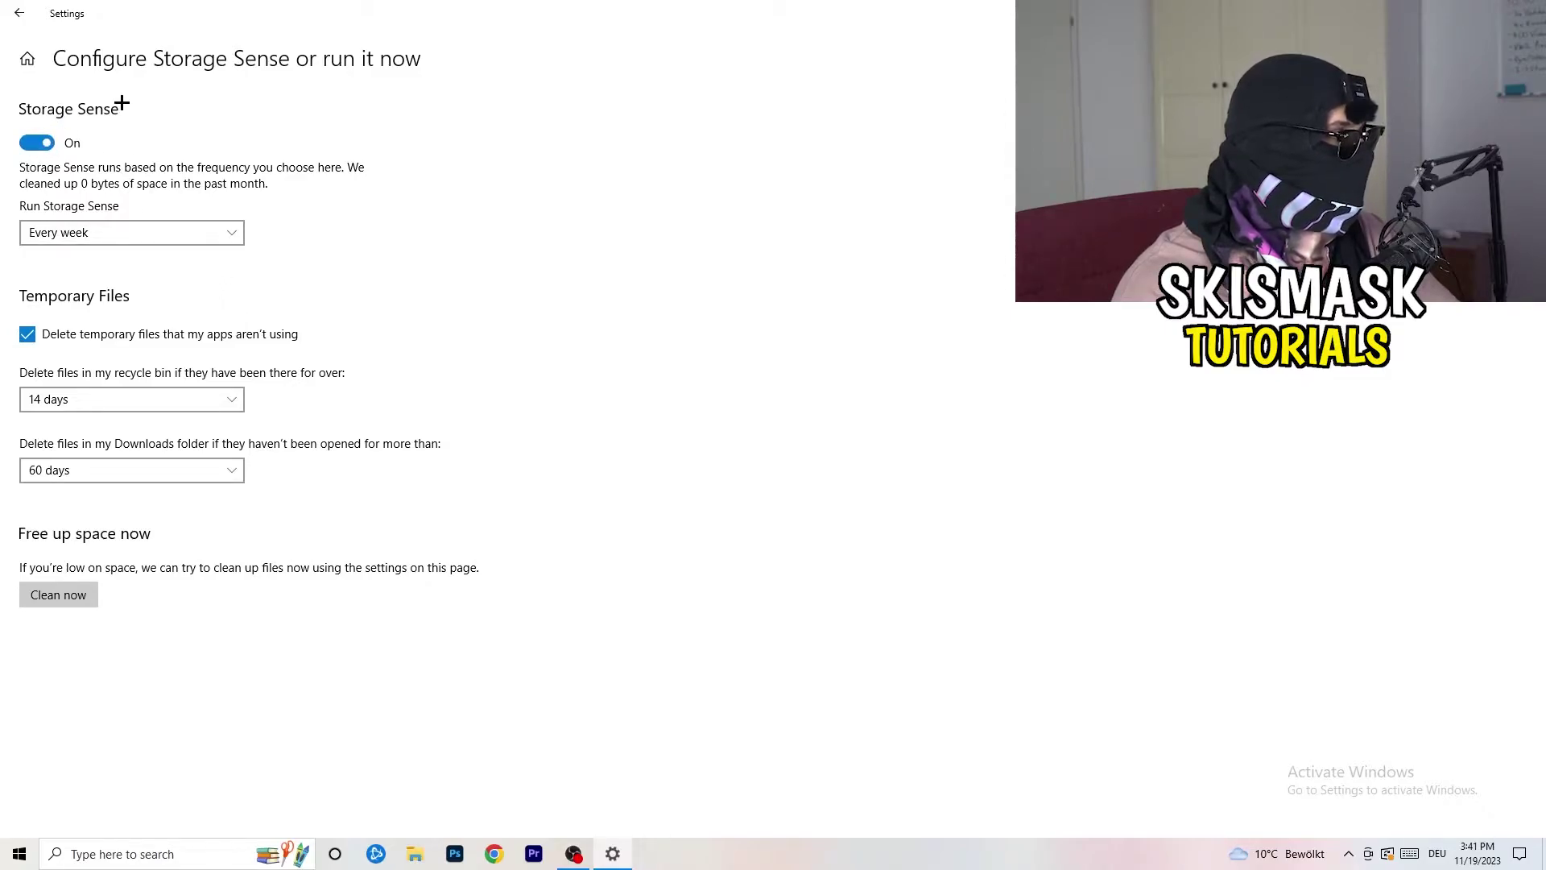
left_click(64, 234)
left_click(407, 203)
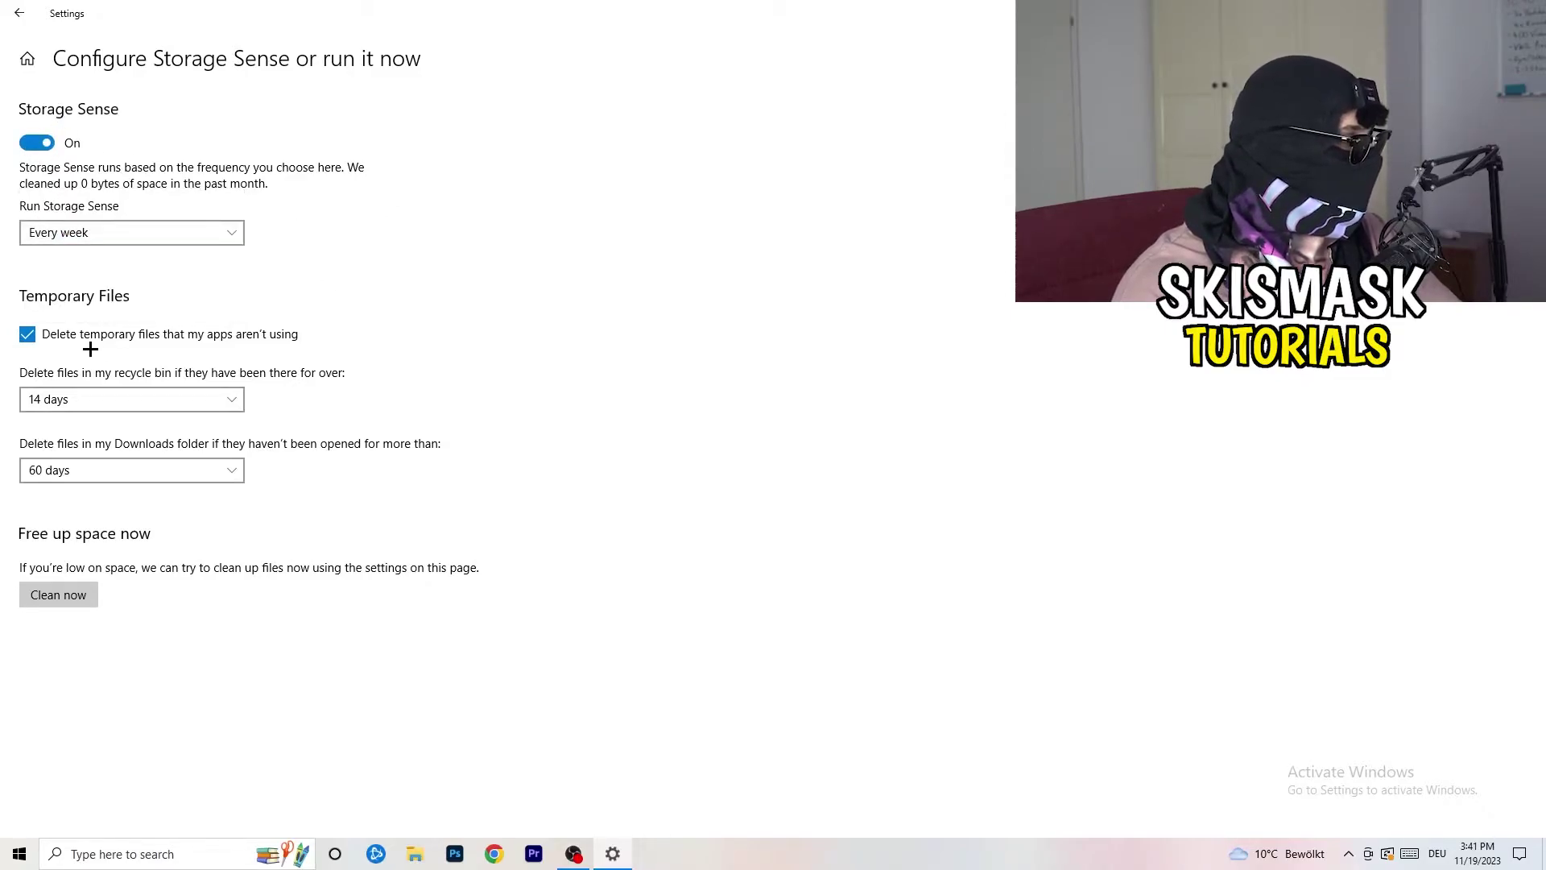
Step: Turn off deletion of temporary files that apps aren't using, and check the recycle bin retention choices
left_click(125, 340)
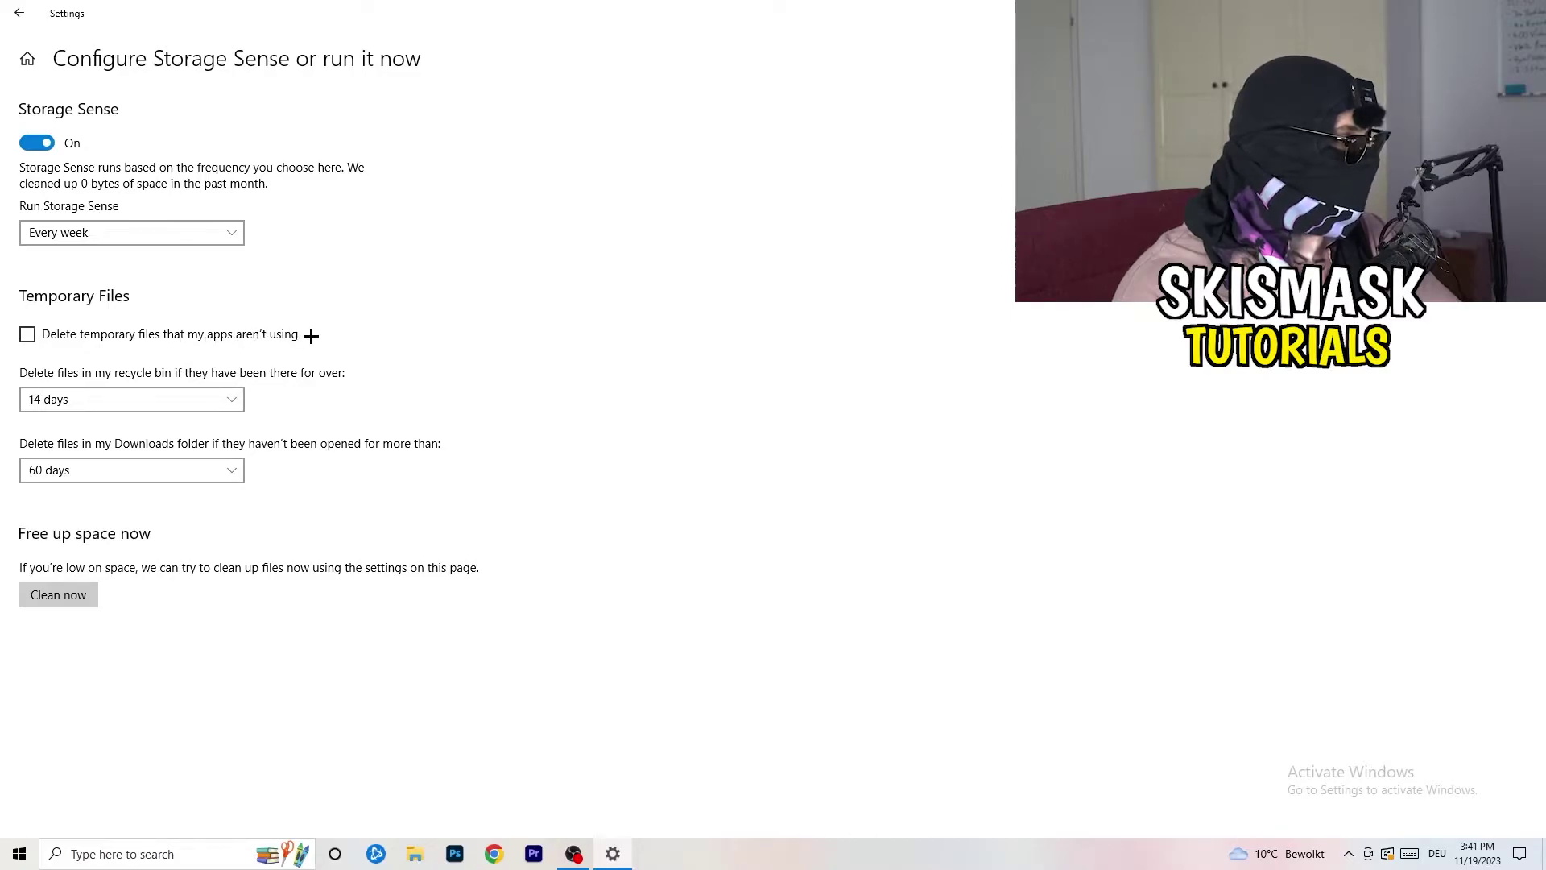
left_click(97, 400)
left_click(538, 515)
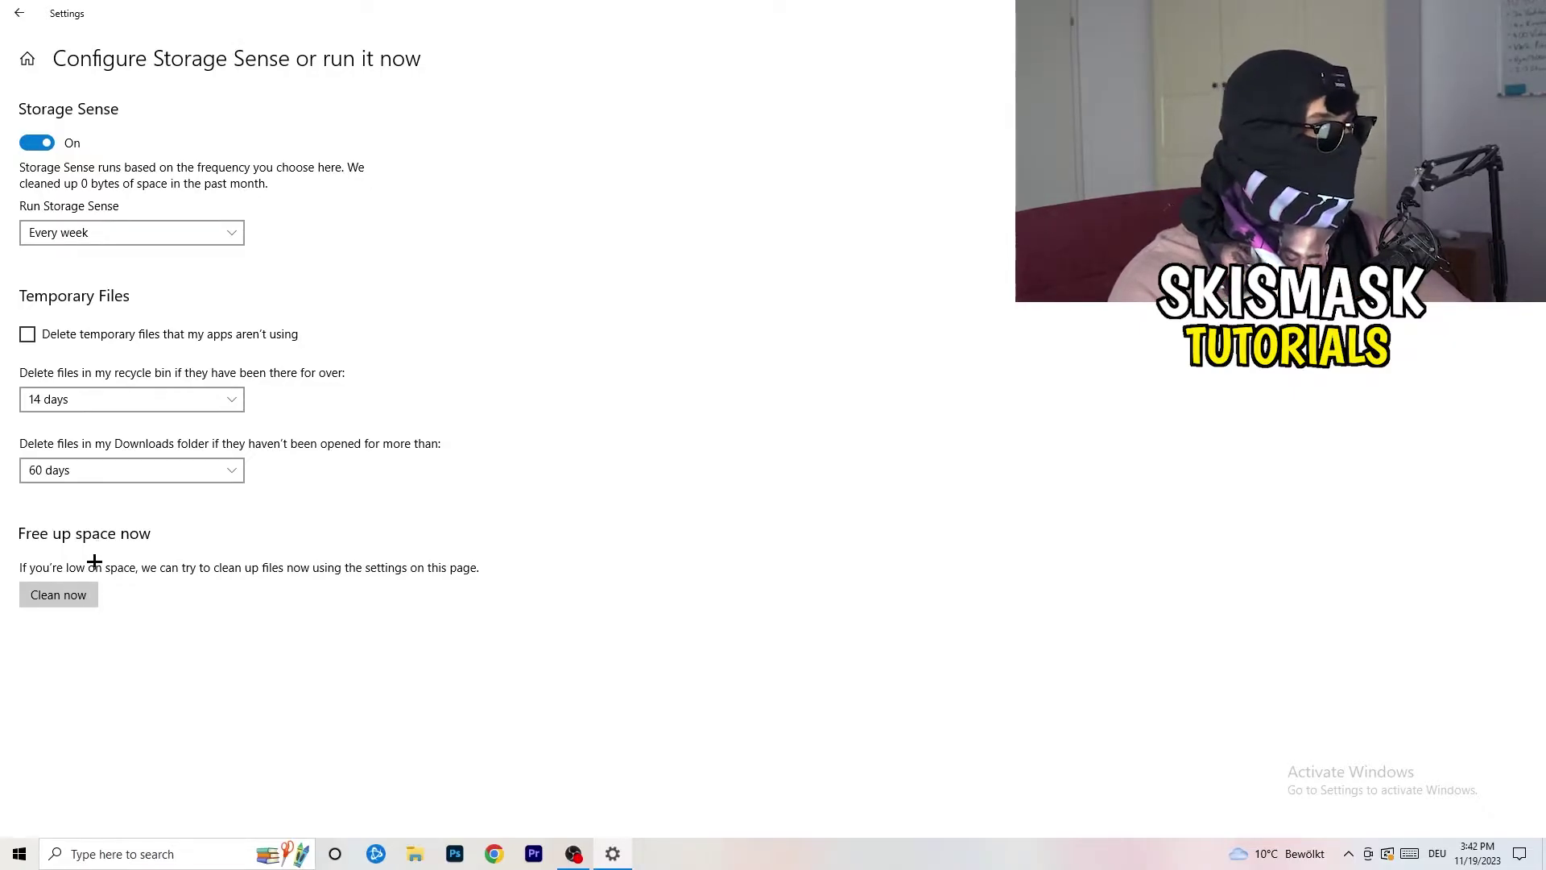
Step: Check the preferred and additional power plans in the Power & sleep power options, and close the settings windows
left_click(4, 21)
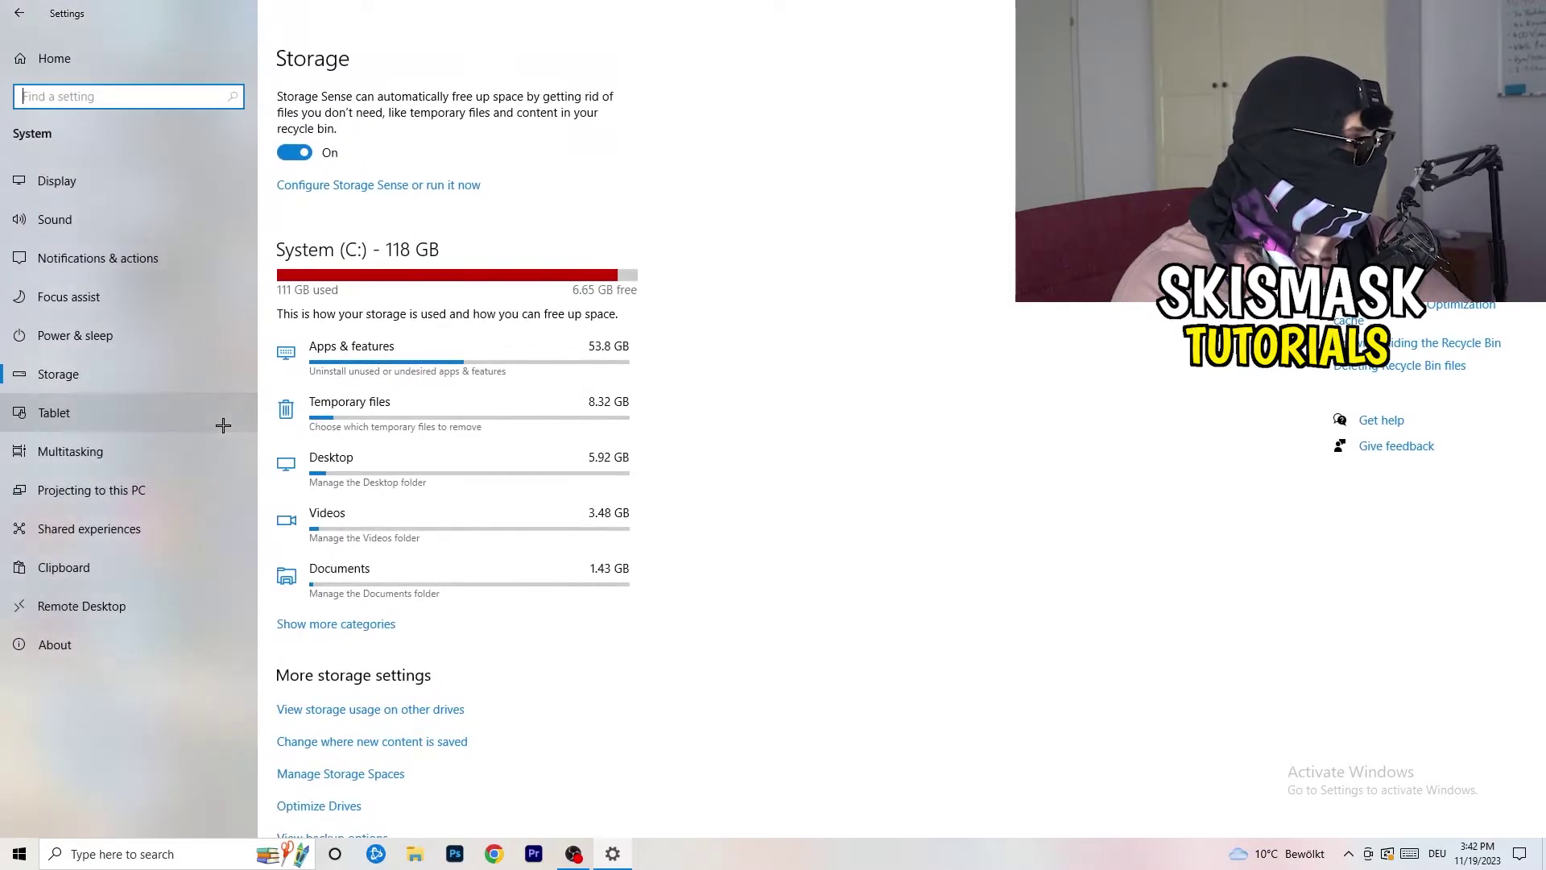
left_click(180, 349)
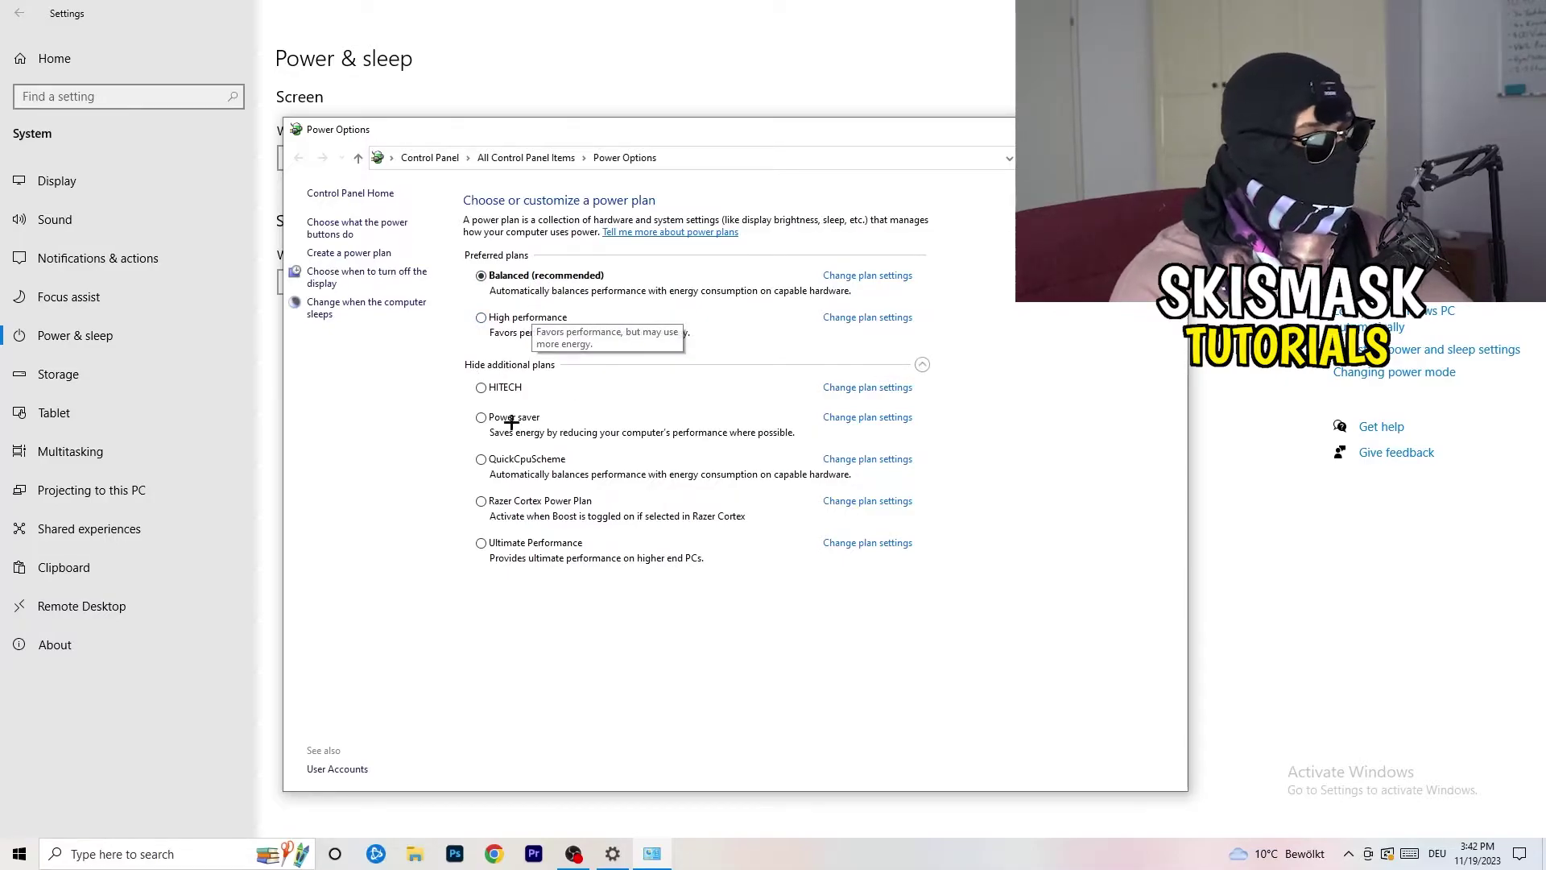
left_click(923, 365)
left_click(924, 365)
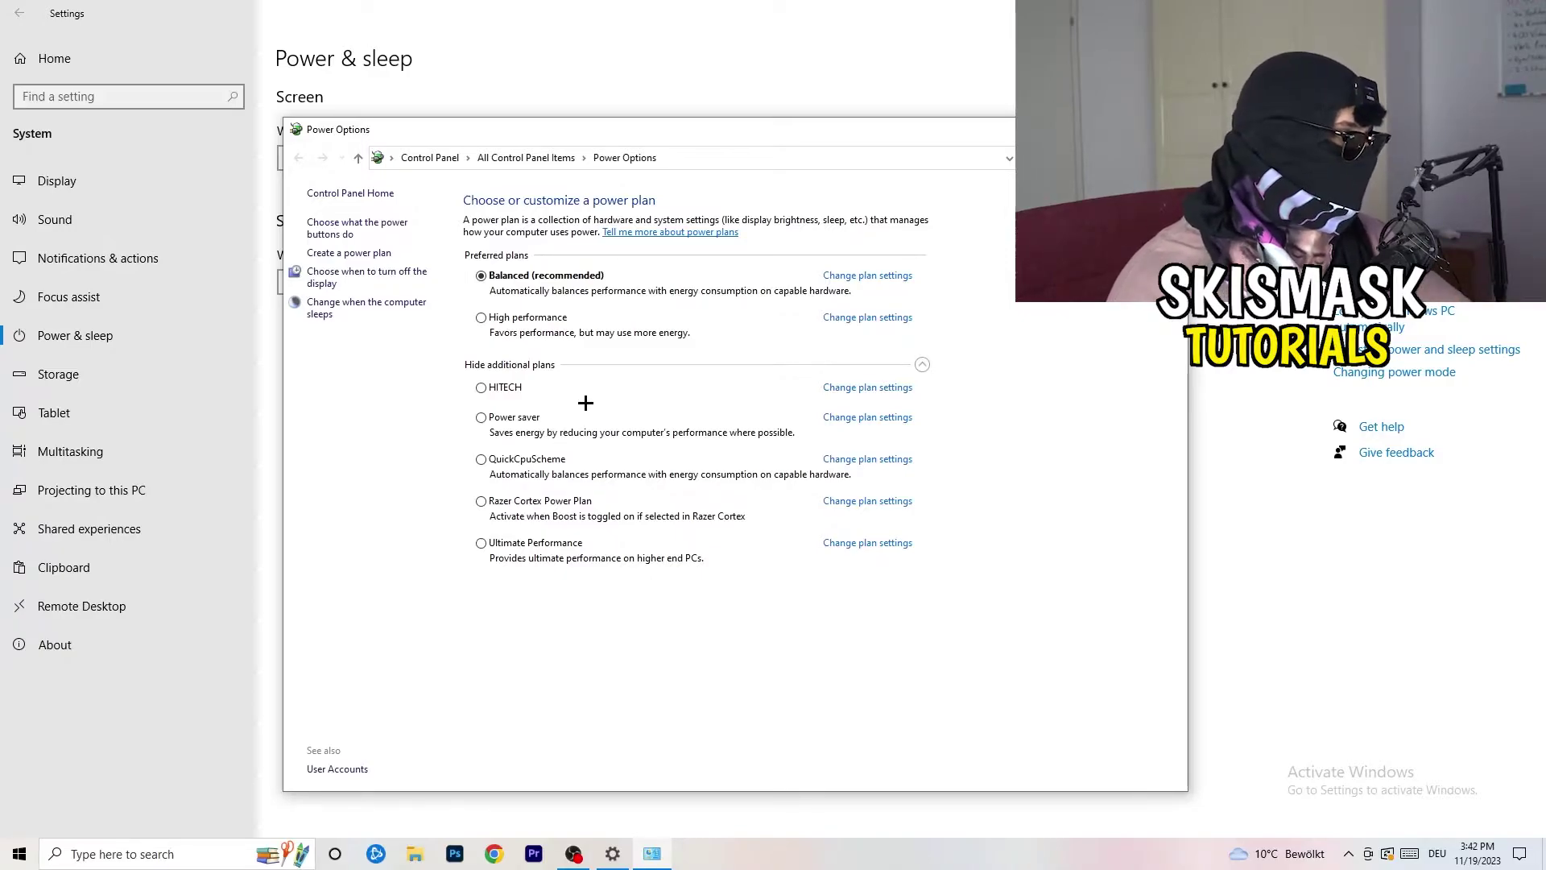
key("alt+F4")
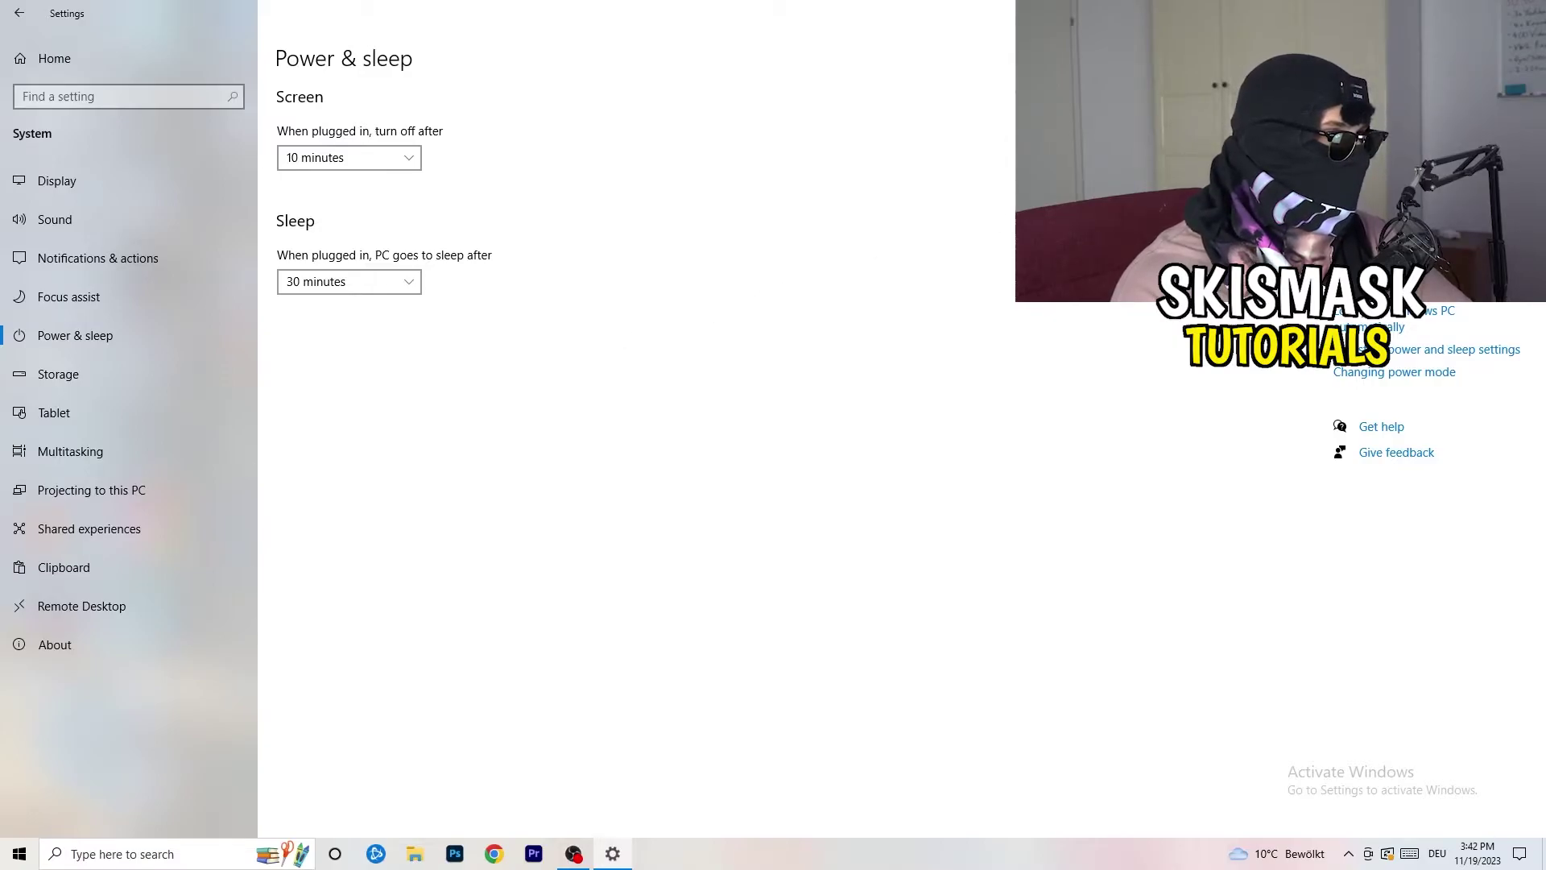
key("alt+F4")
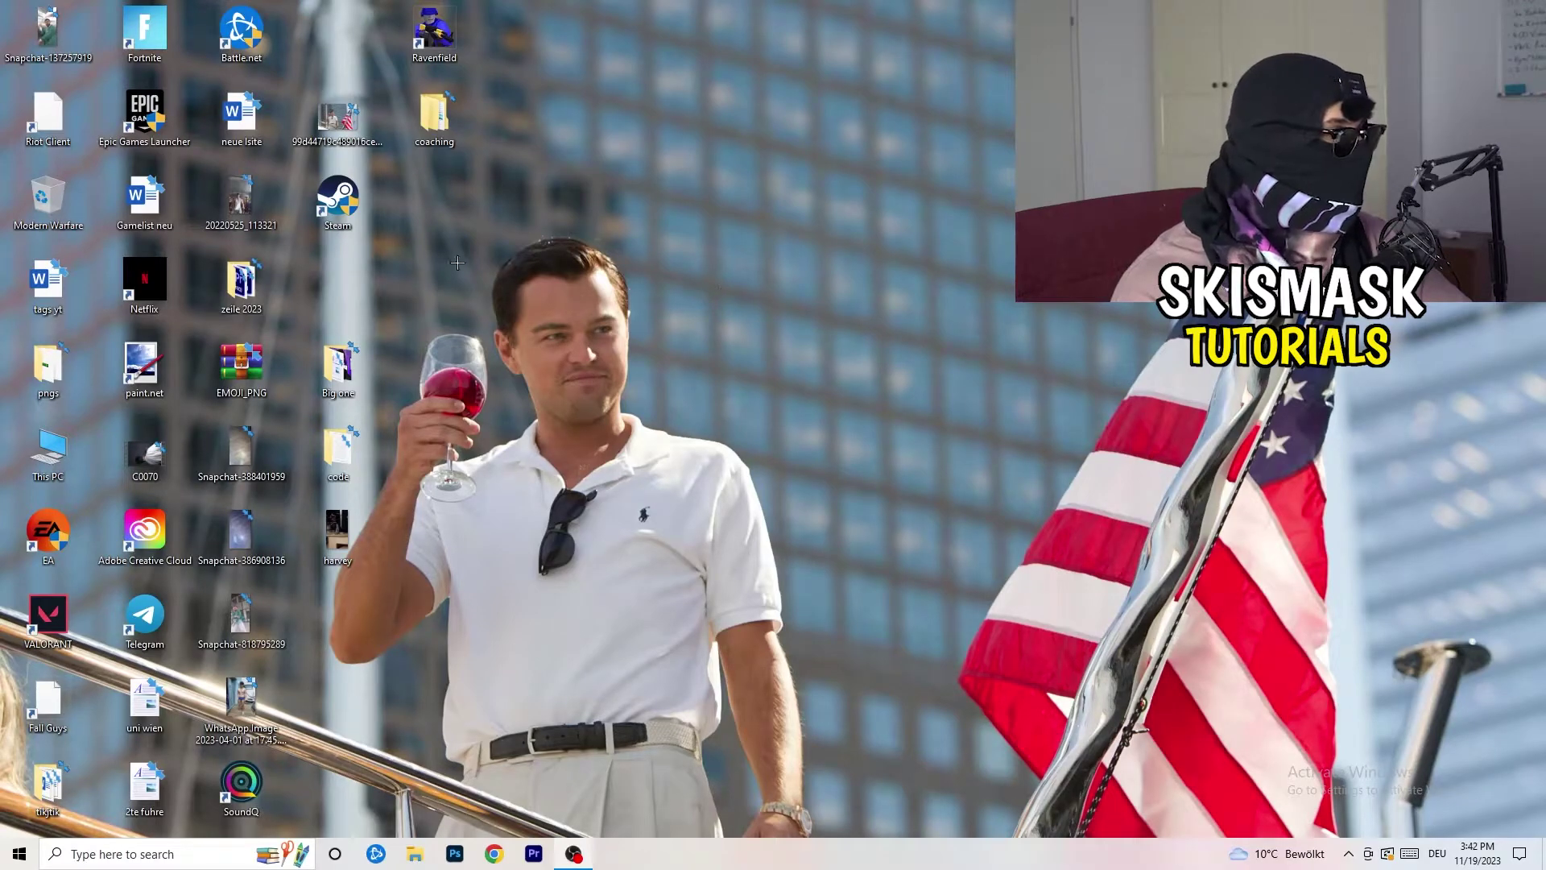
Step: Move the Steam shortcut to an empty area of the desktop and open its compatibility properties
left_click_drag(337, 199, 821, 283)
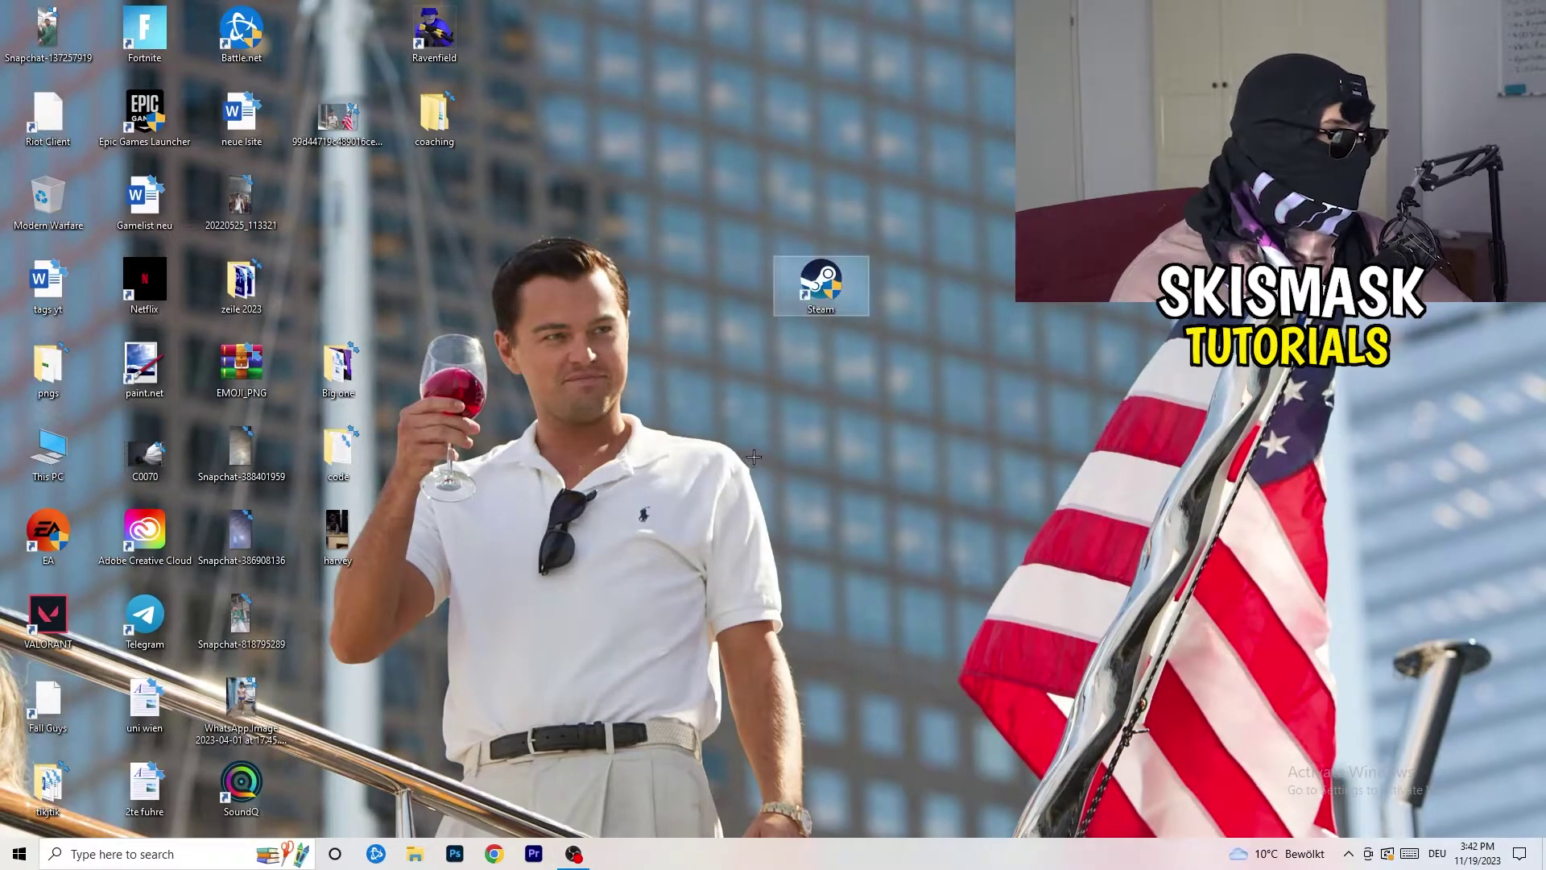
right_click(809, 288)
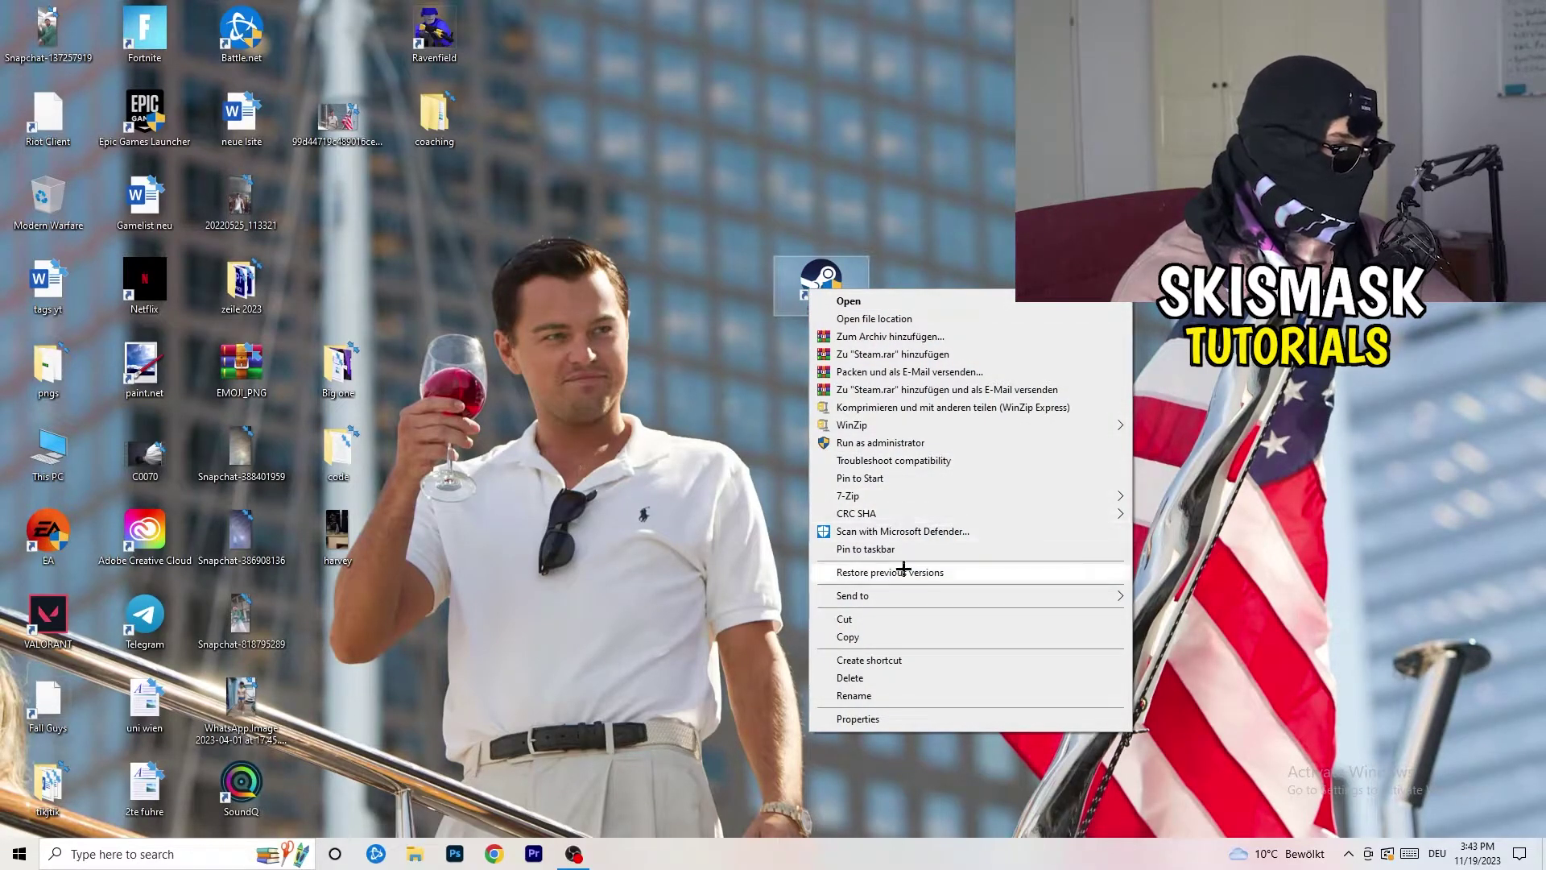
left_click(859, 719)
left_click_drag(908, 299, 751, 230)
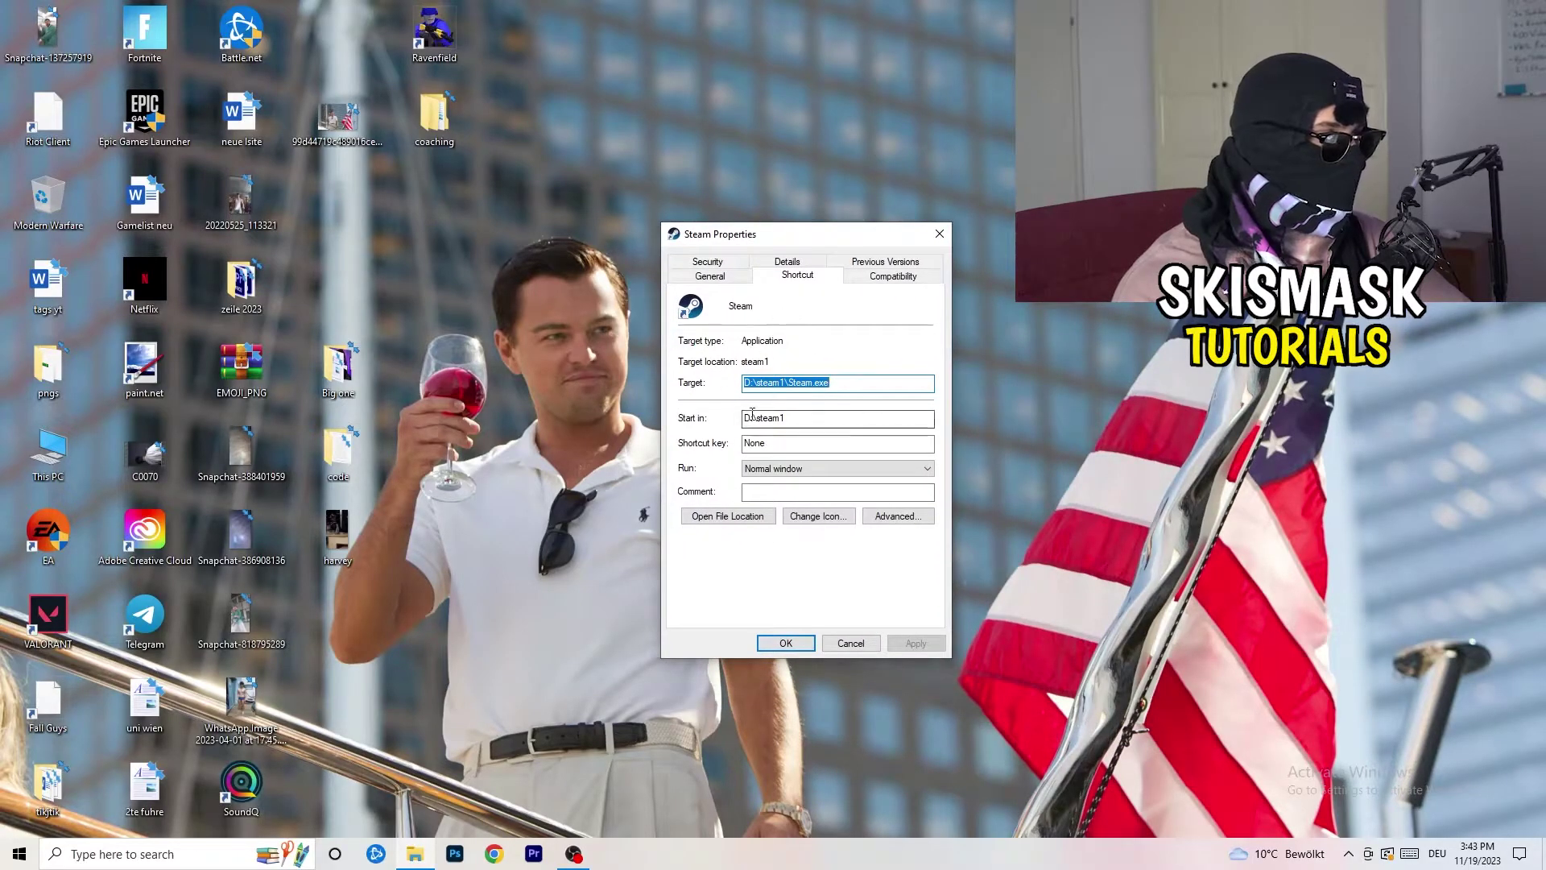
left_click(911, 279)
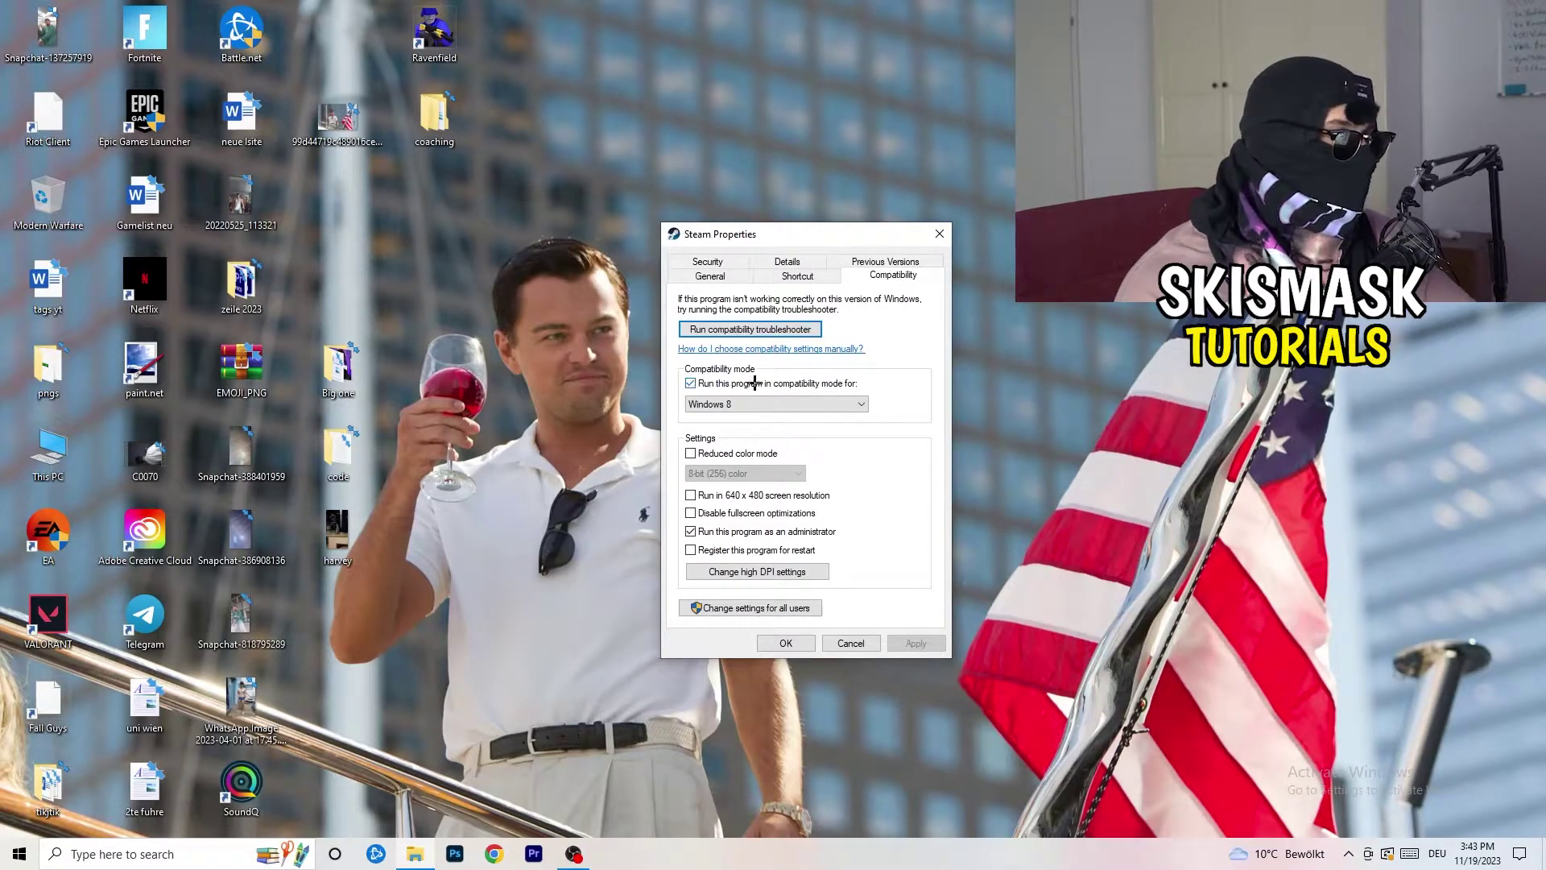
Step: Set Steam to run in compatibility mode for Windows 8 and as an administrator, and apply the properties
left_click(844, 384)
left_click(709, 387)
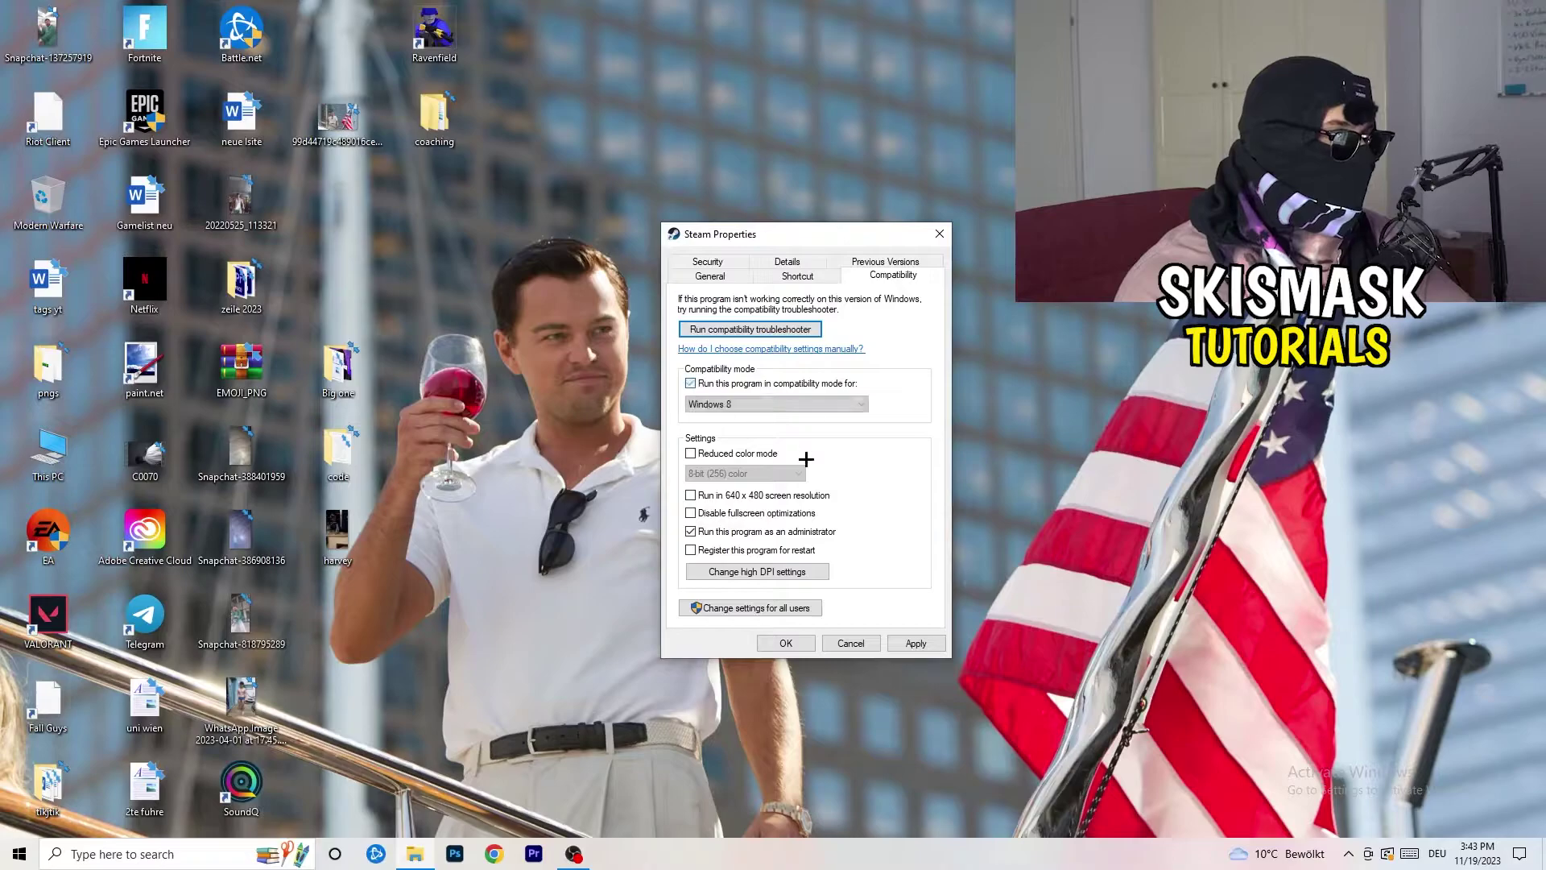
left_click(761, 403)
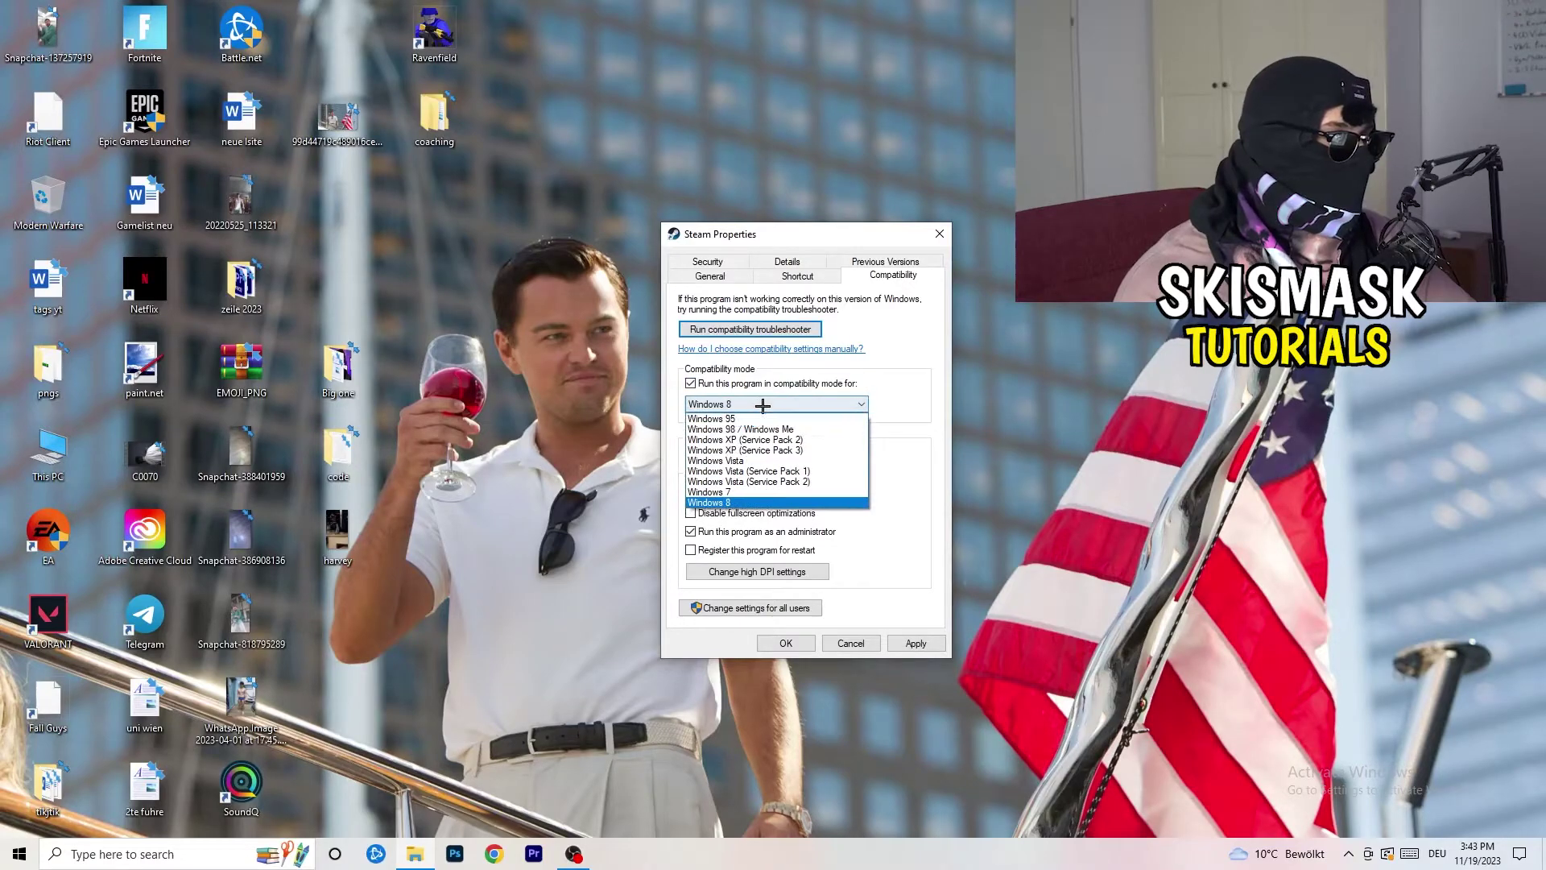
left_click(771, 502)
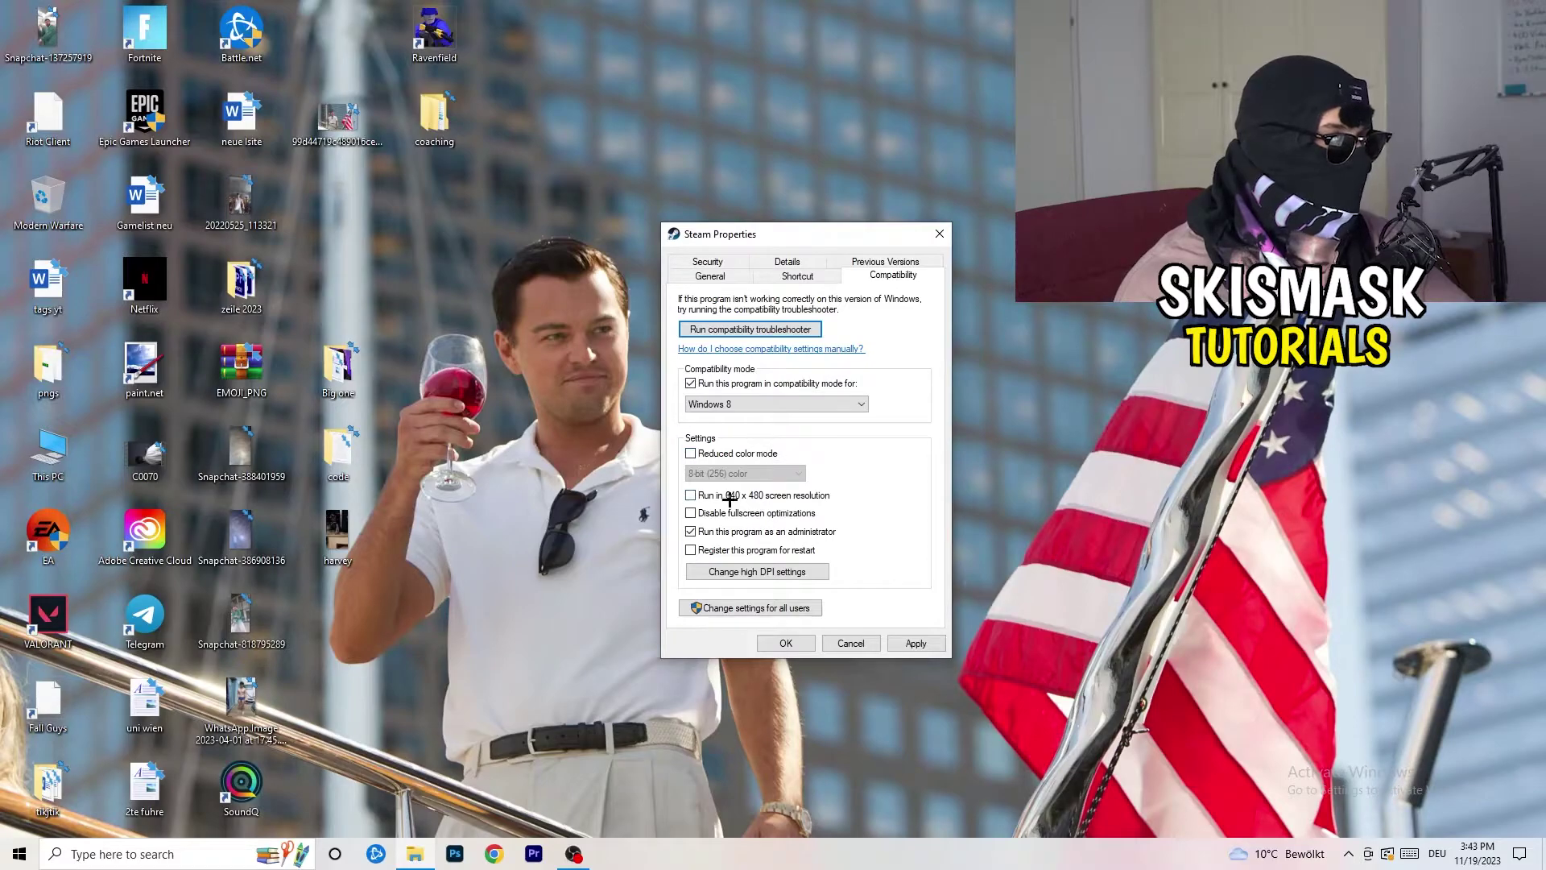
left_click(690, 531)
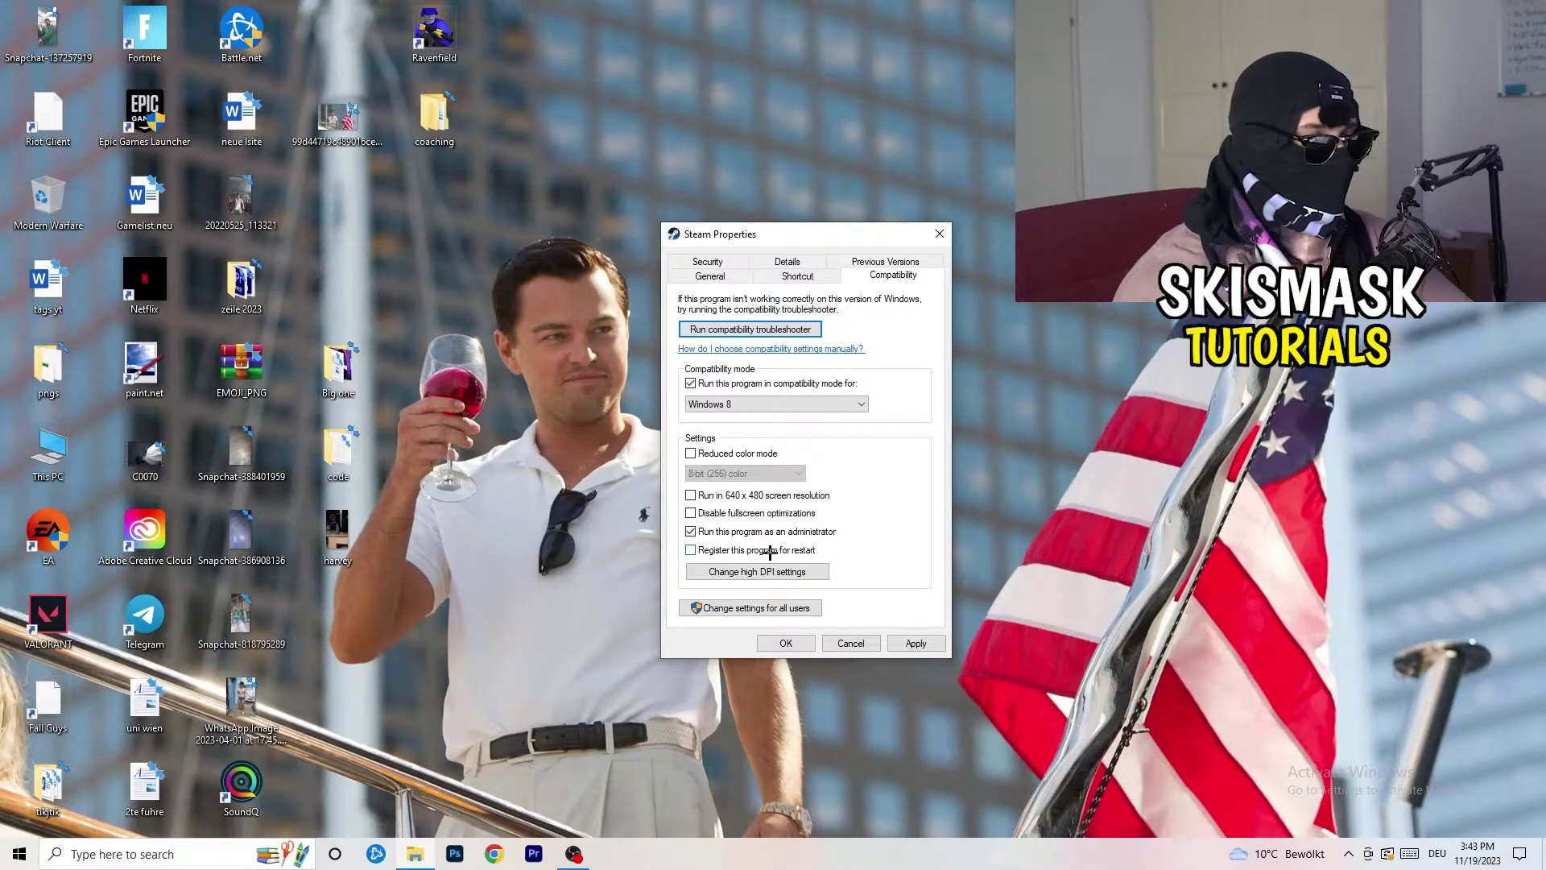
left_click(913, 643)
left_click(785, 643)
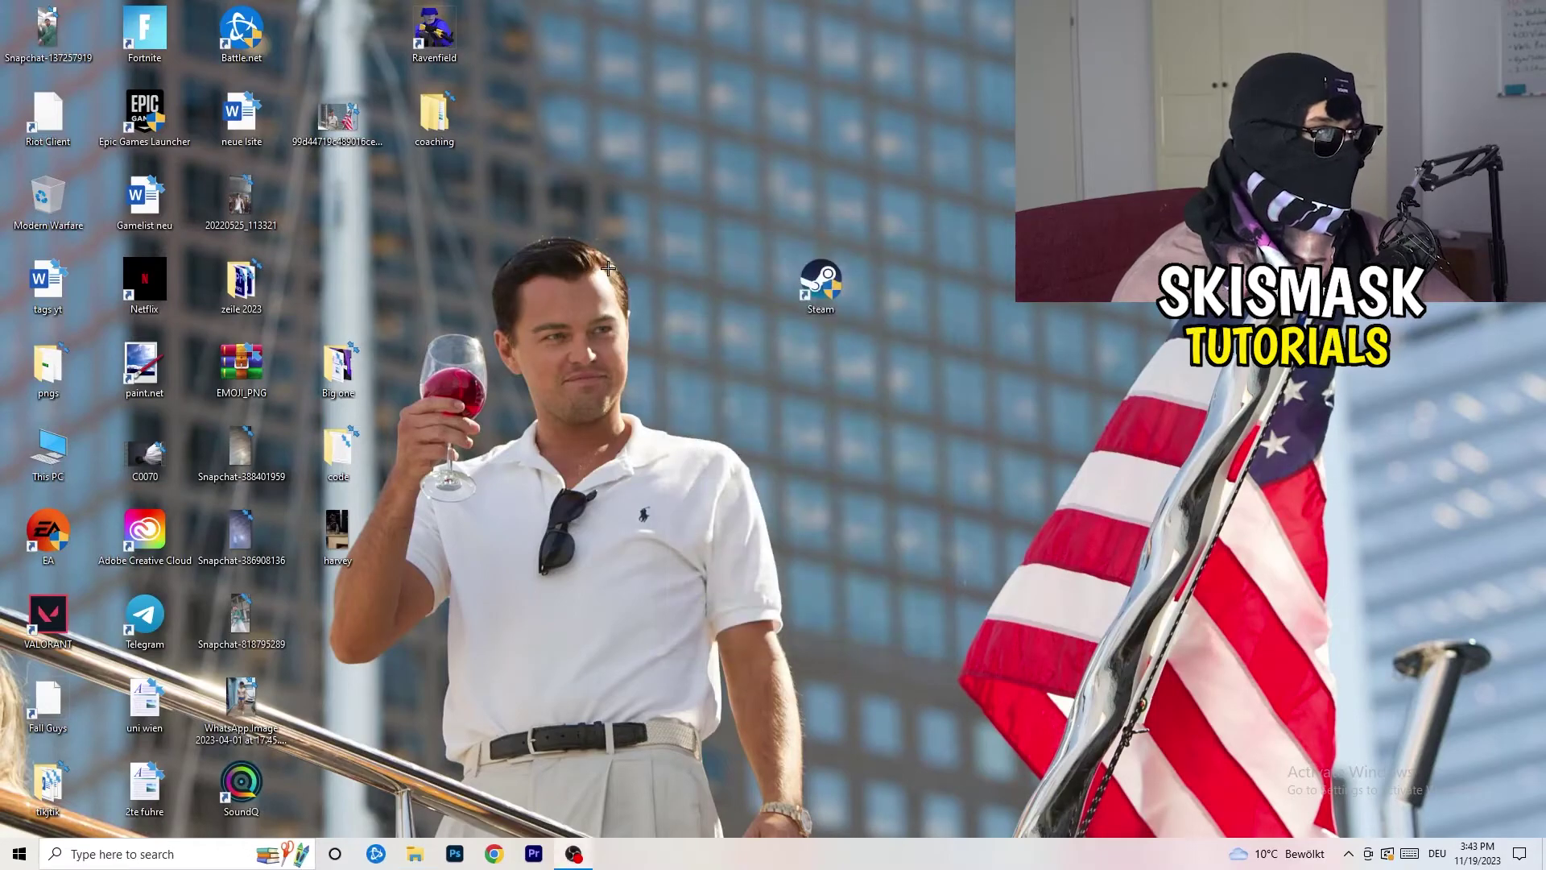
Step: Move the Steam shortcut back to its original place among the other desktop icons
left_click_drag(844, 302, 889, 264)
left_click(924, 423)
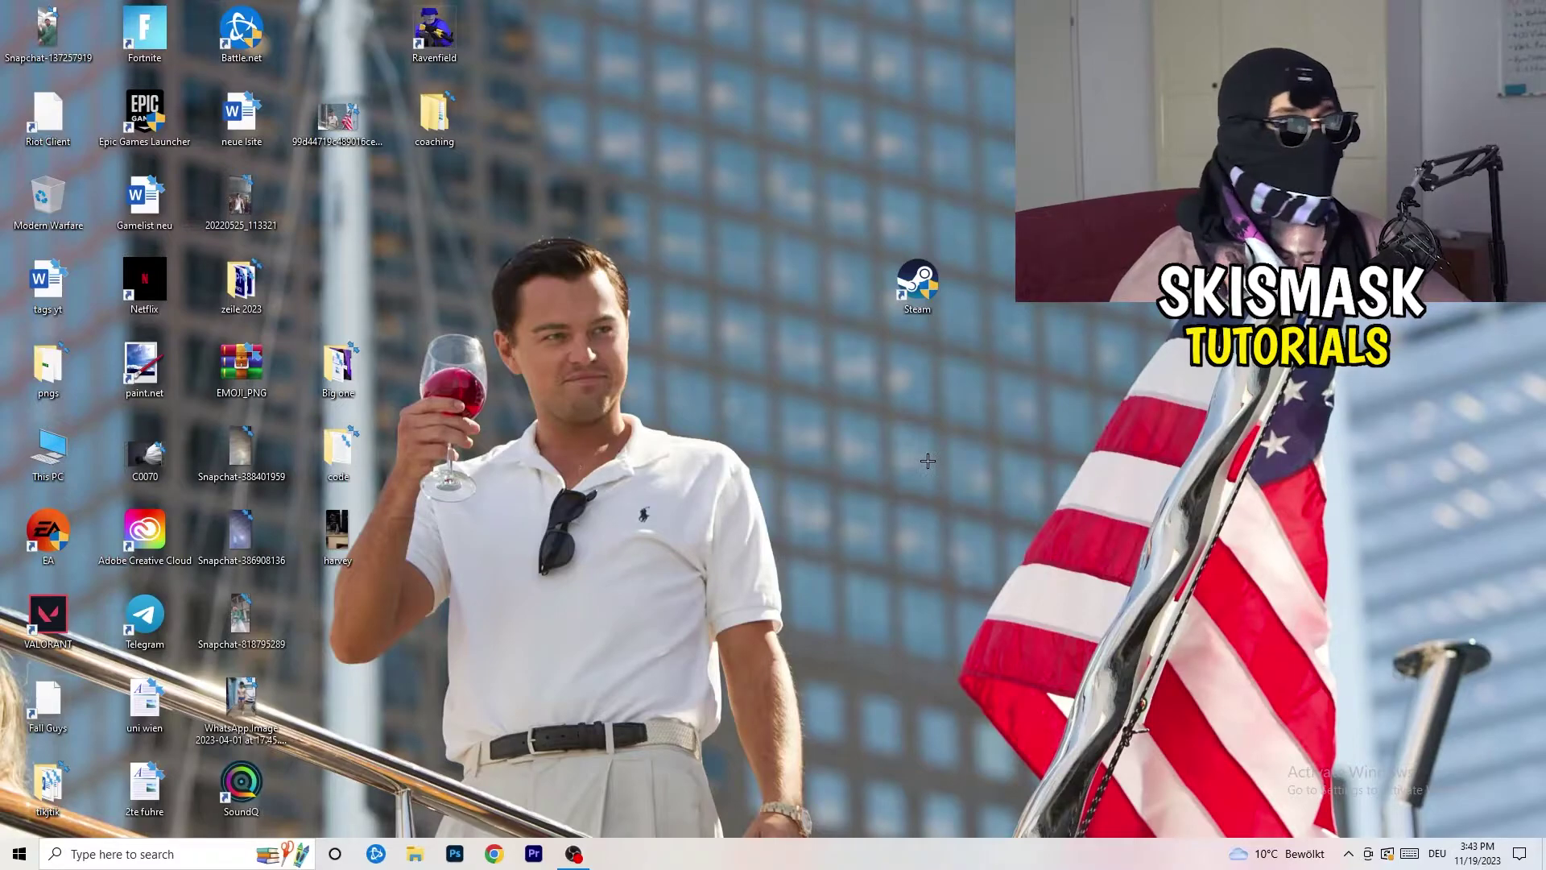
mouse_move(914, 291)
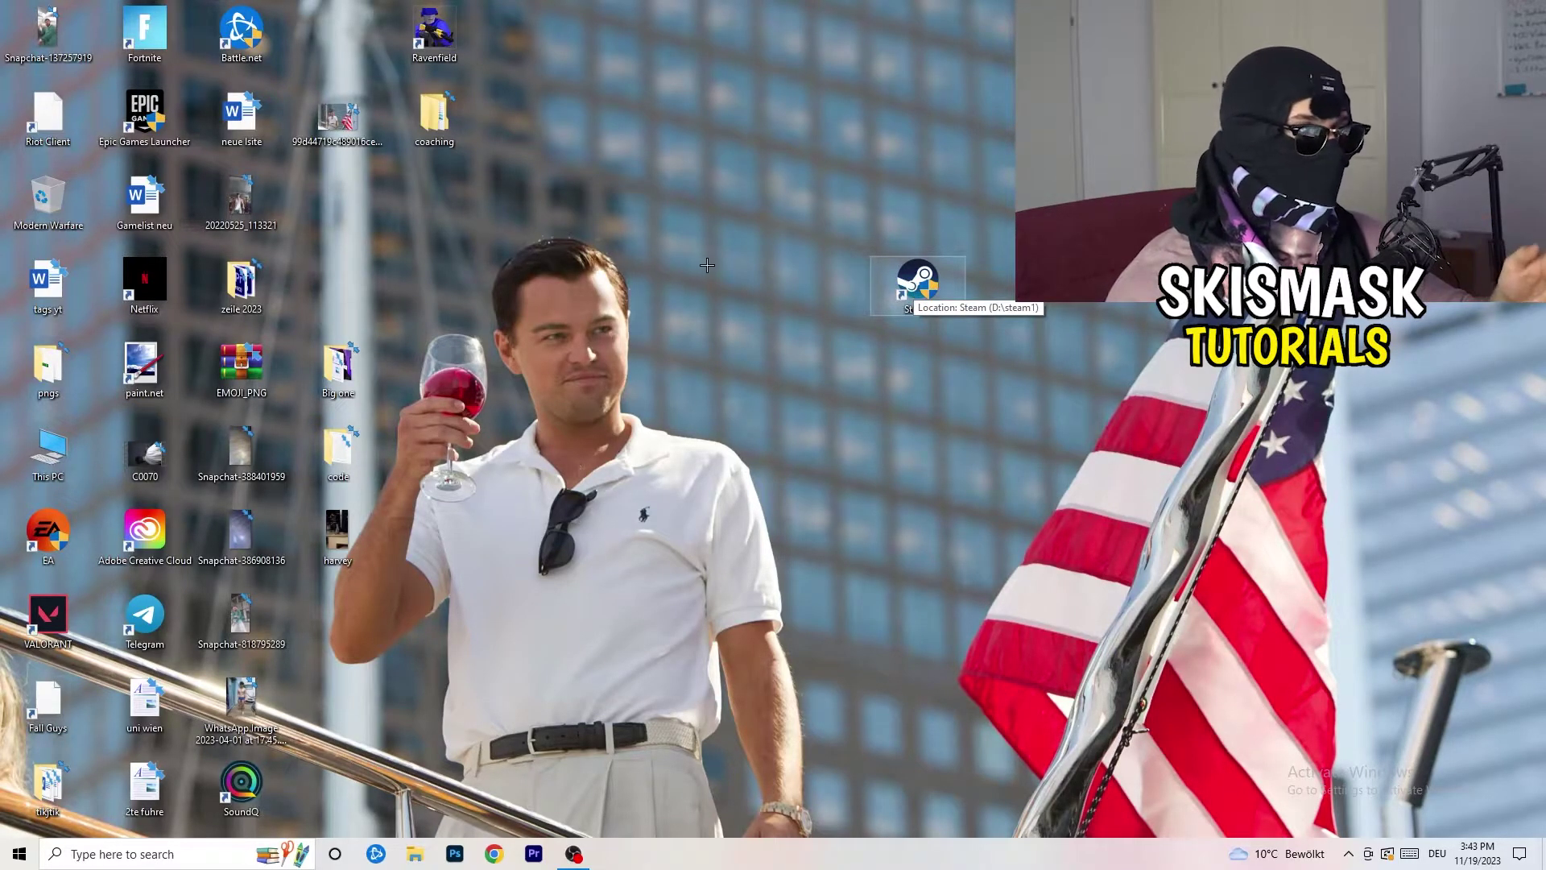
right_click(916, 284)
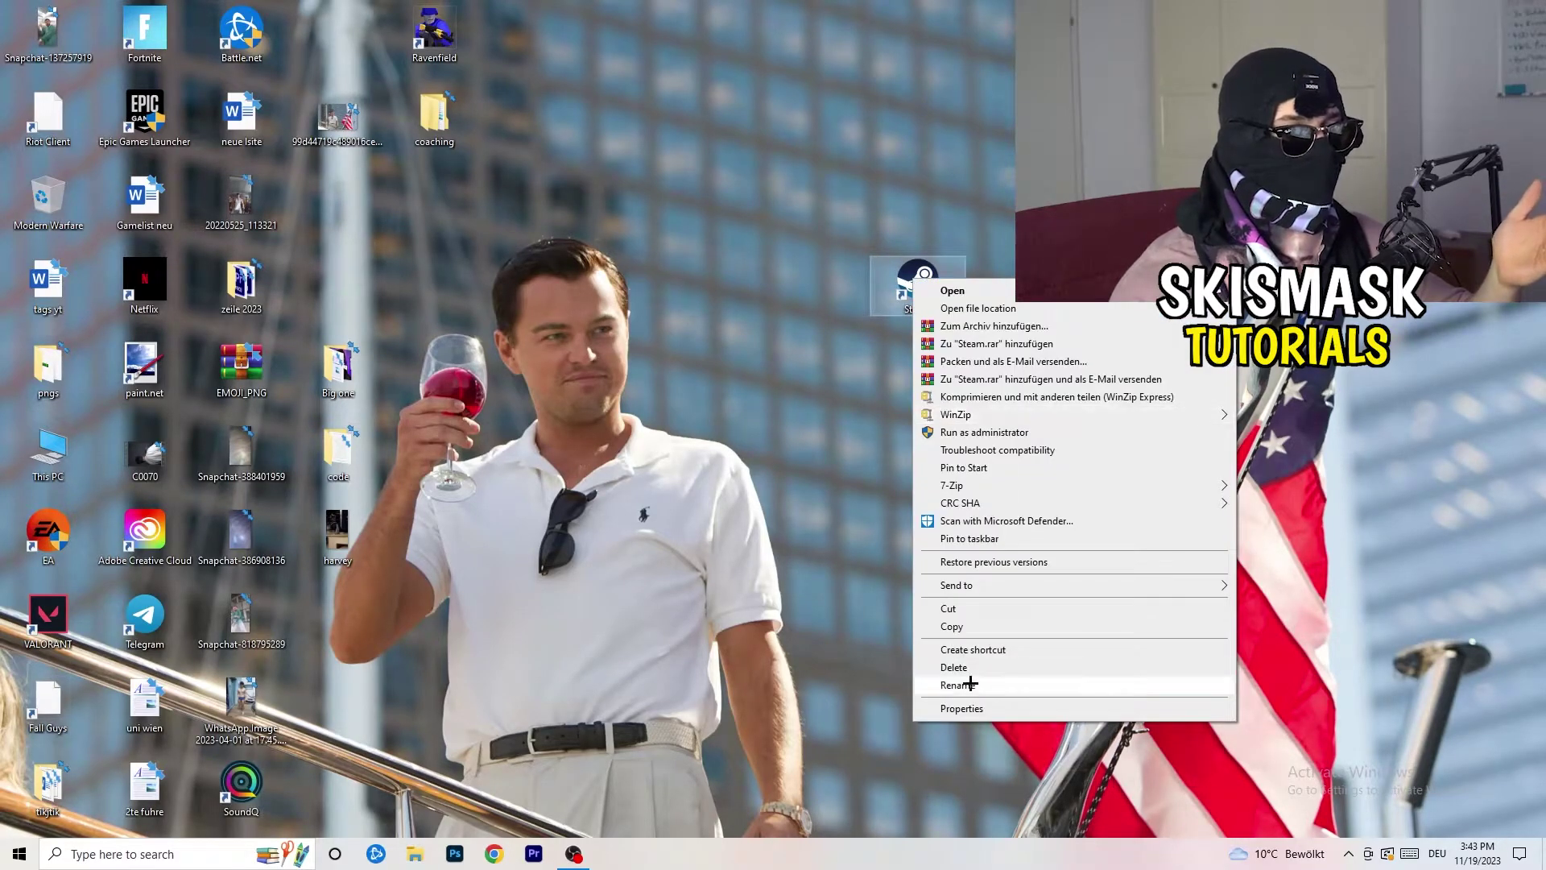
left_click(731, 341)
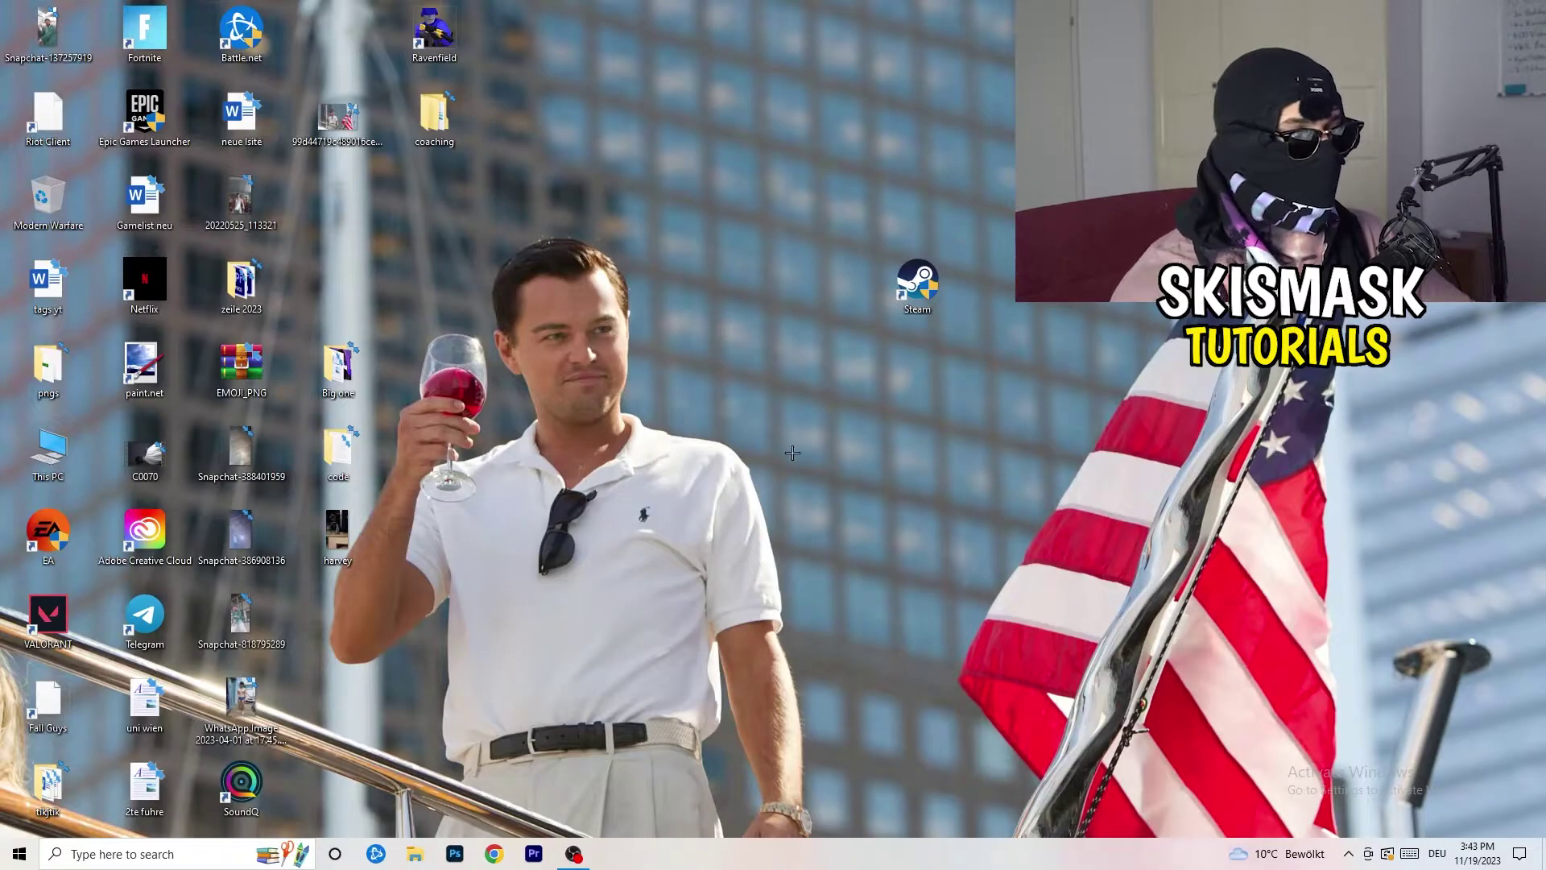
left_click_drag(917, 286, 337, 203)
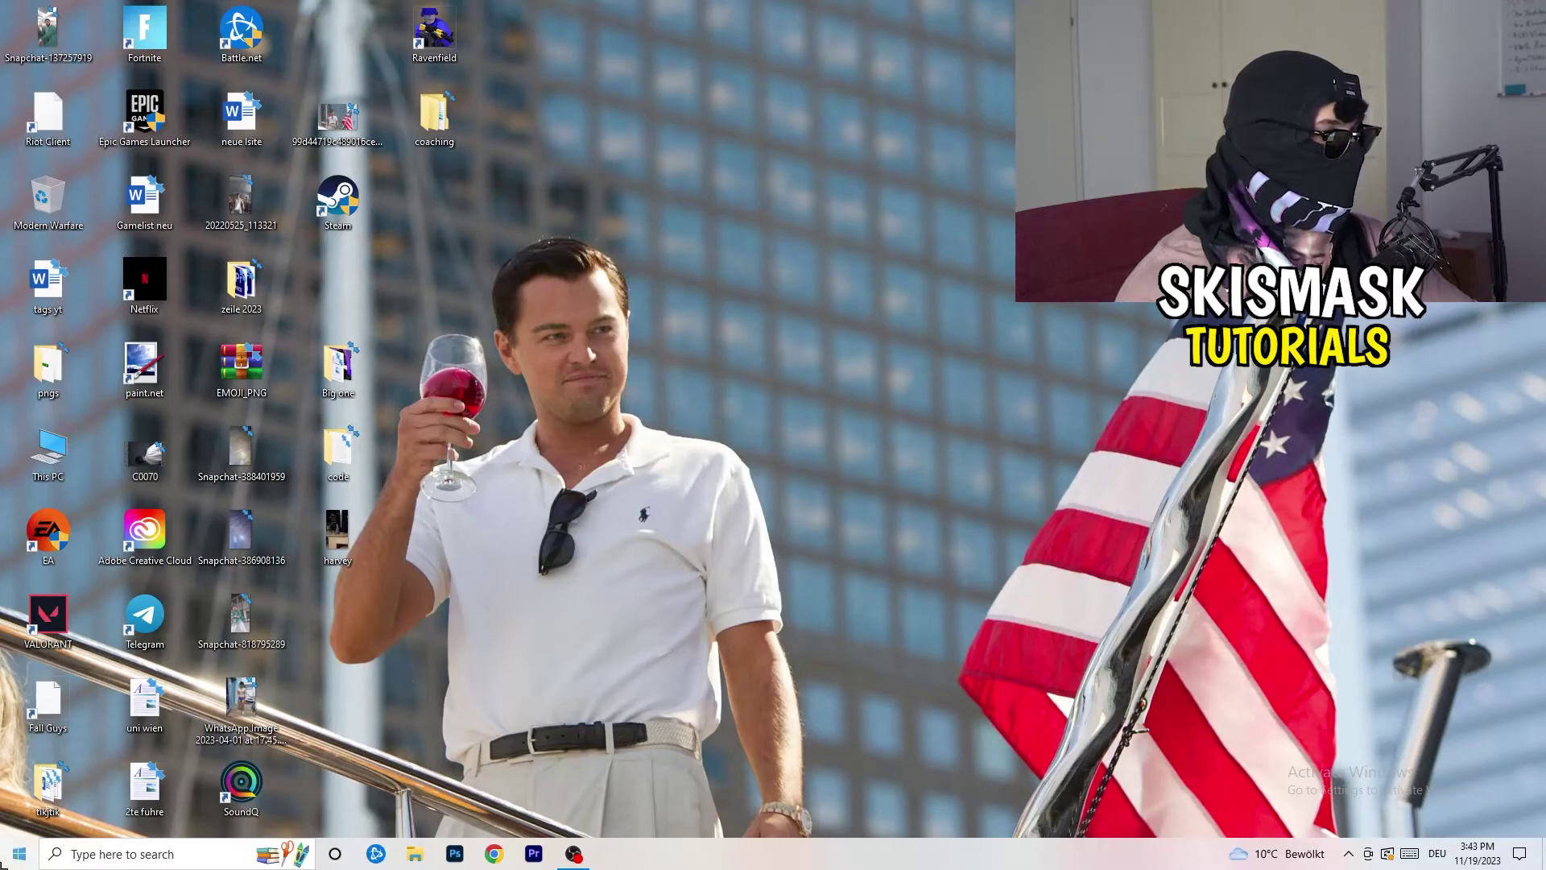
Step: Open the Gaming category in Windows Settings and check the Xbox Game Bar options
left_click(19, 853)
left_click(60, 779)
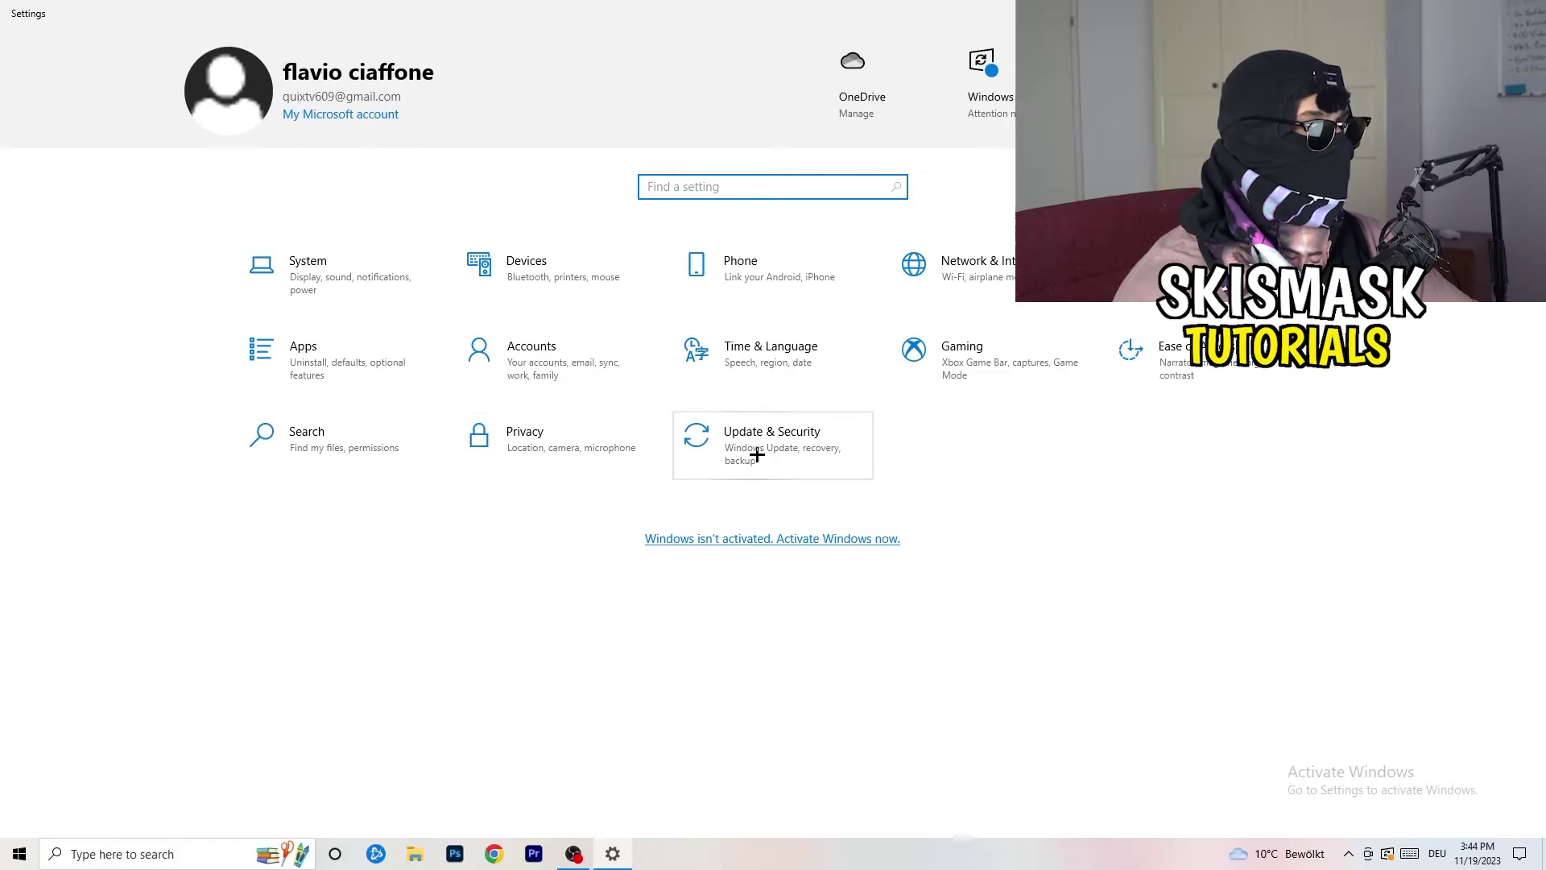
left_click(914, 347)
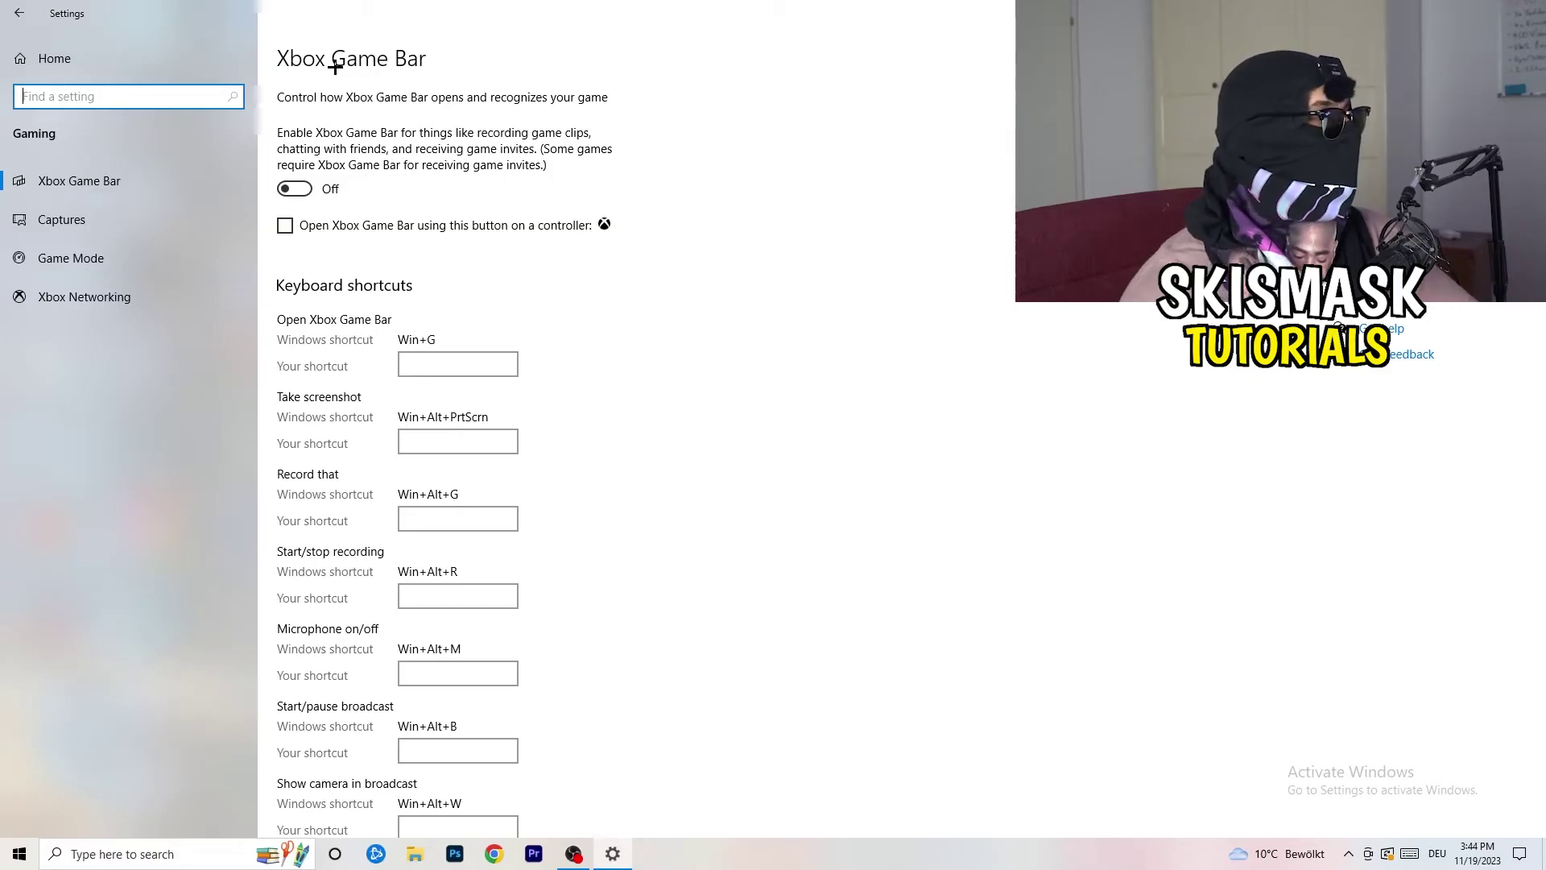
Step: Review the background recording, audio and video options for game captures, and check the Game Mode setting
left_click(145, 228)
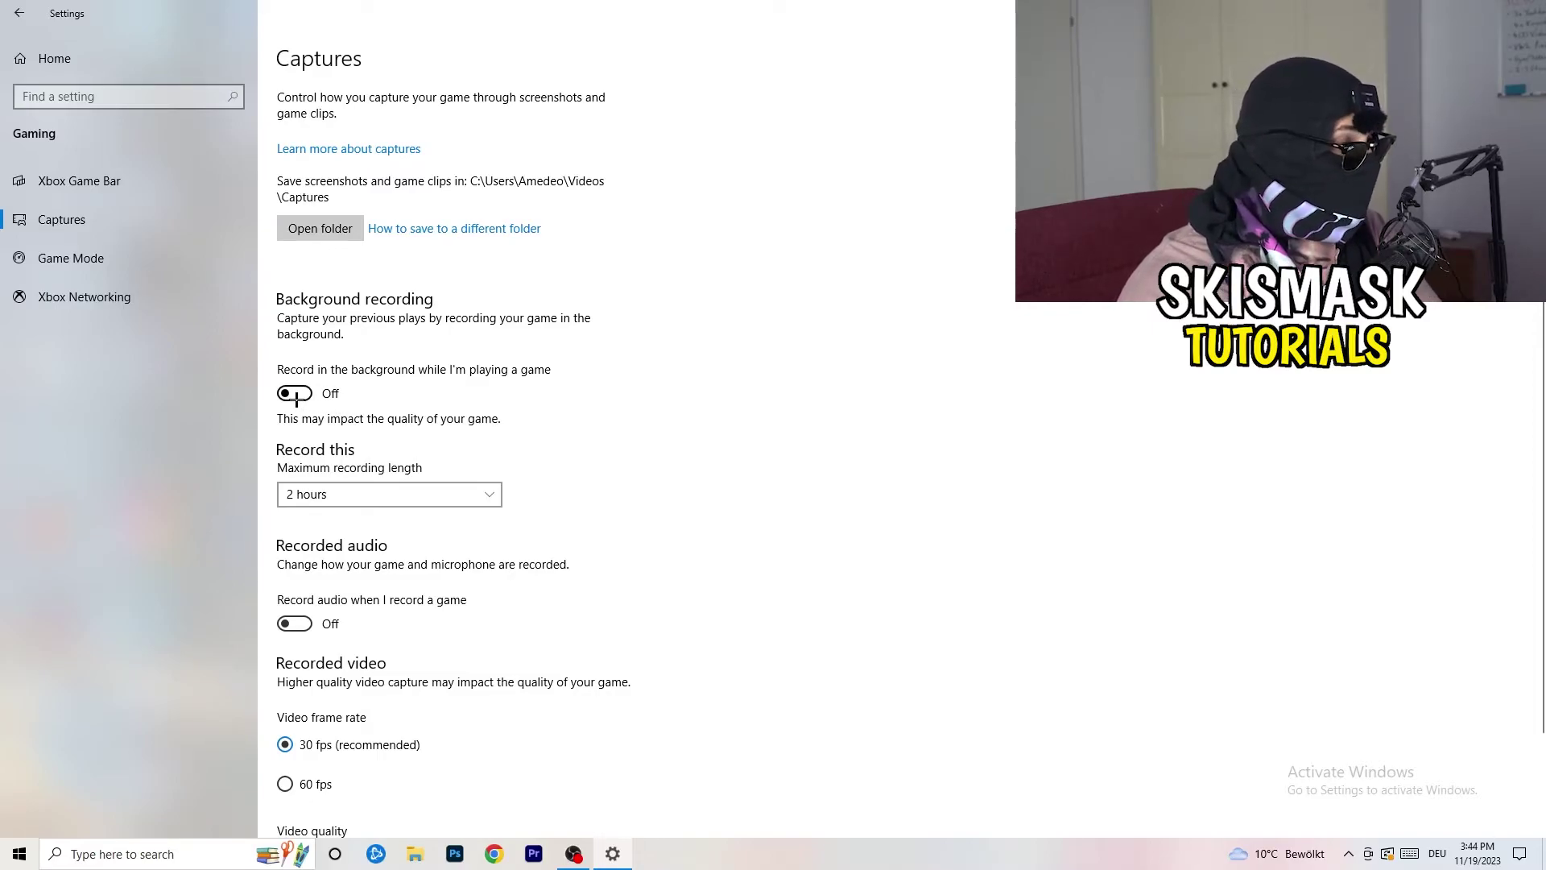
scroll(432, 562, "down", 2)
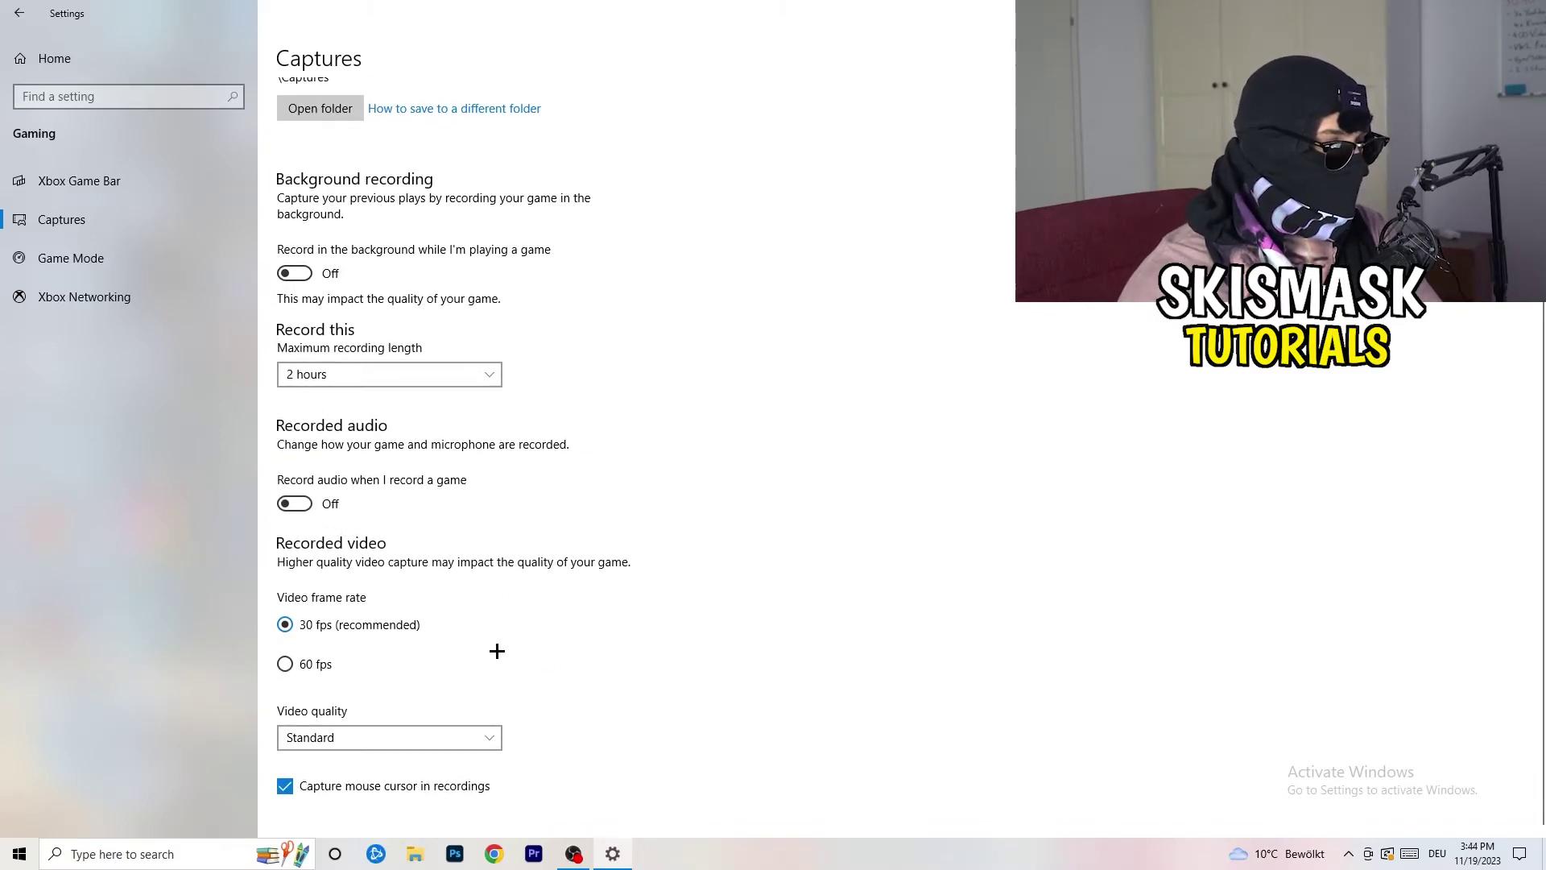
scroll(497, 651, "up", 2)
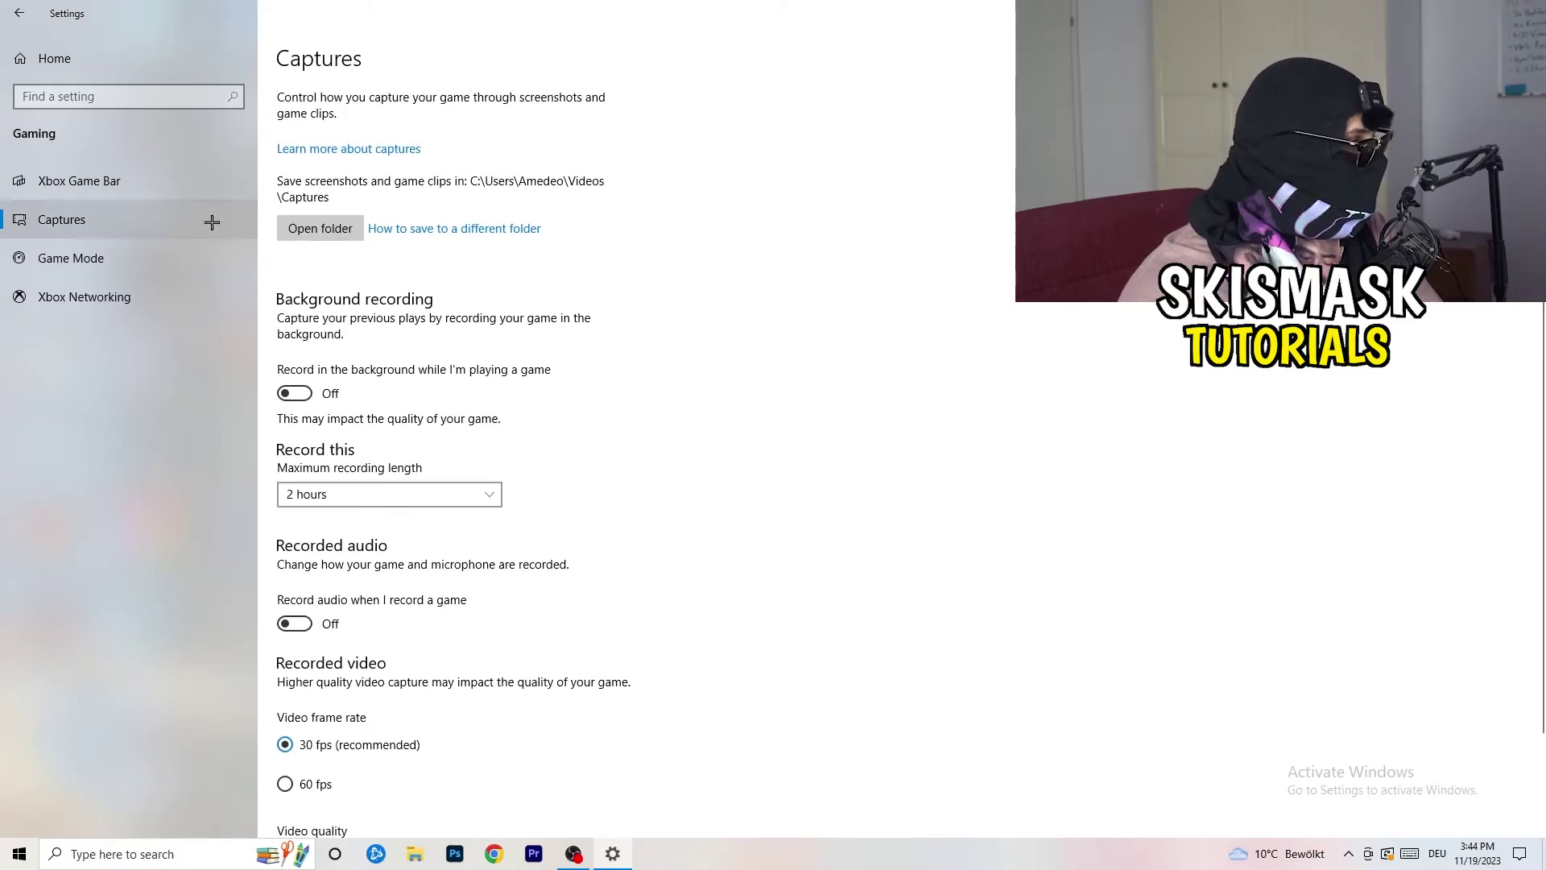
left_click(64, 257)
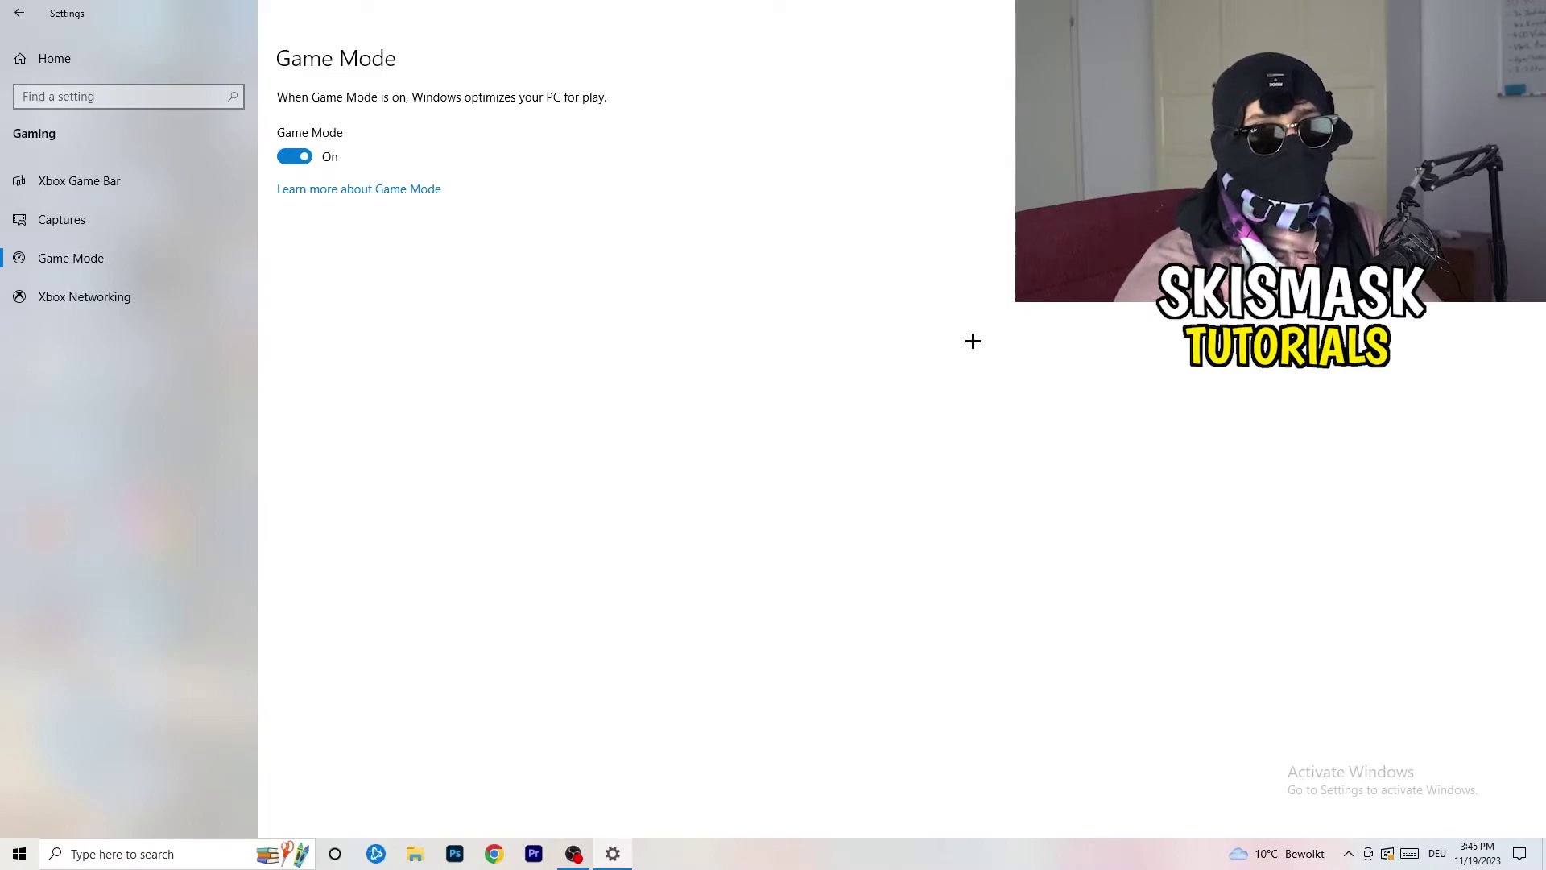
Step: Return to the Settings home page and open Update & Security to check the Windows Update status
left_click(16, 10)
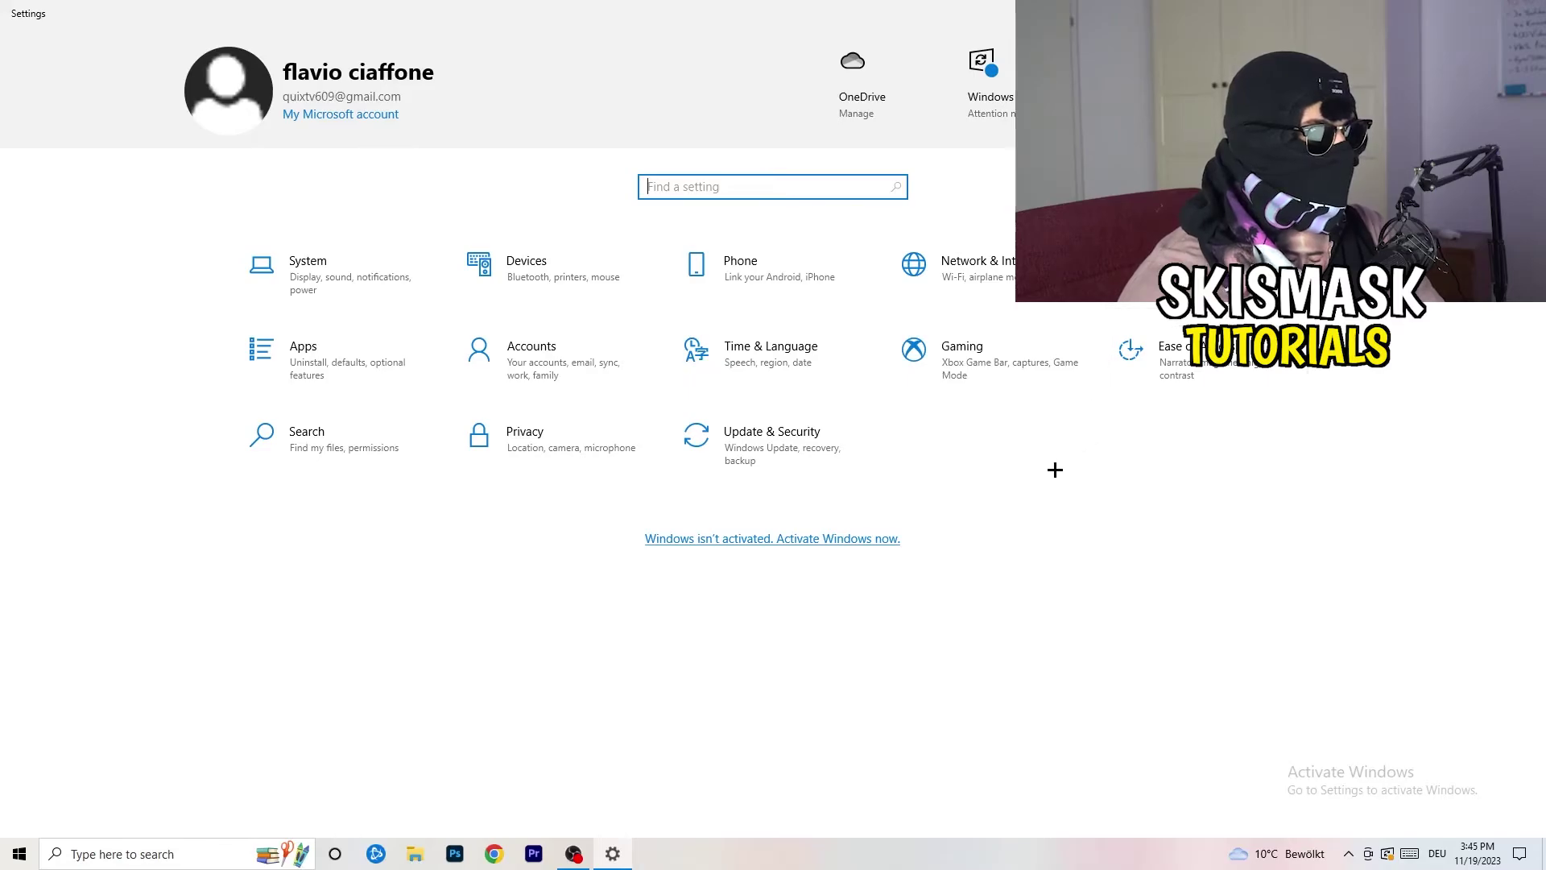
left_click(758, 443)
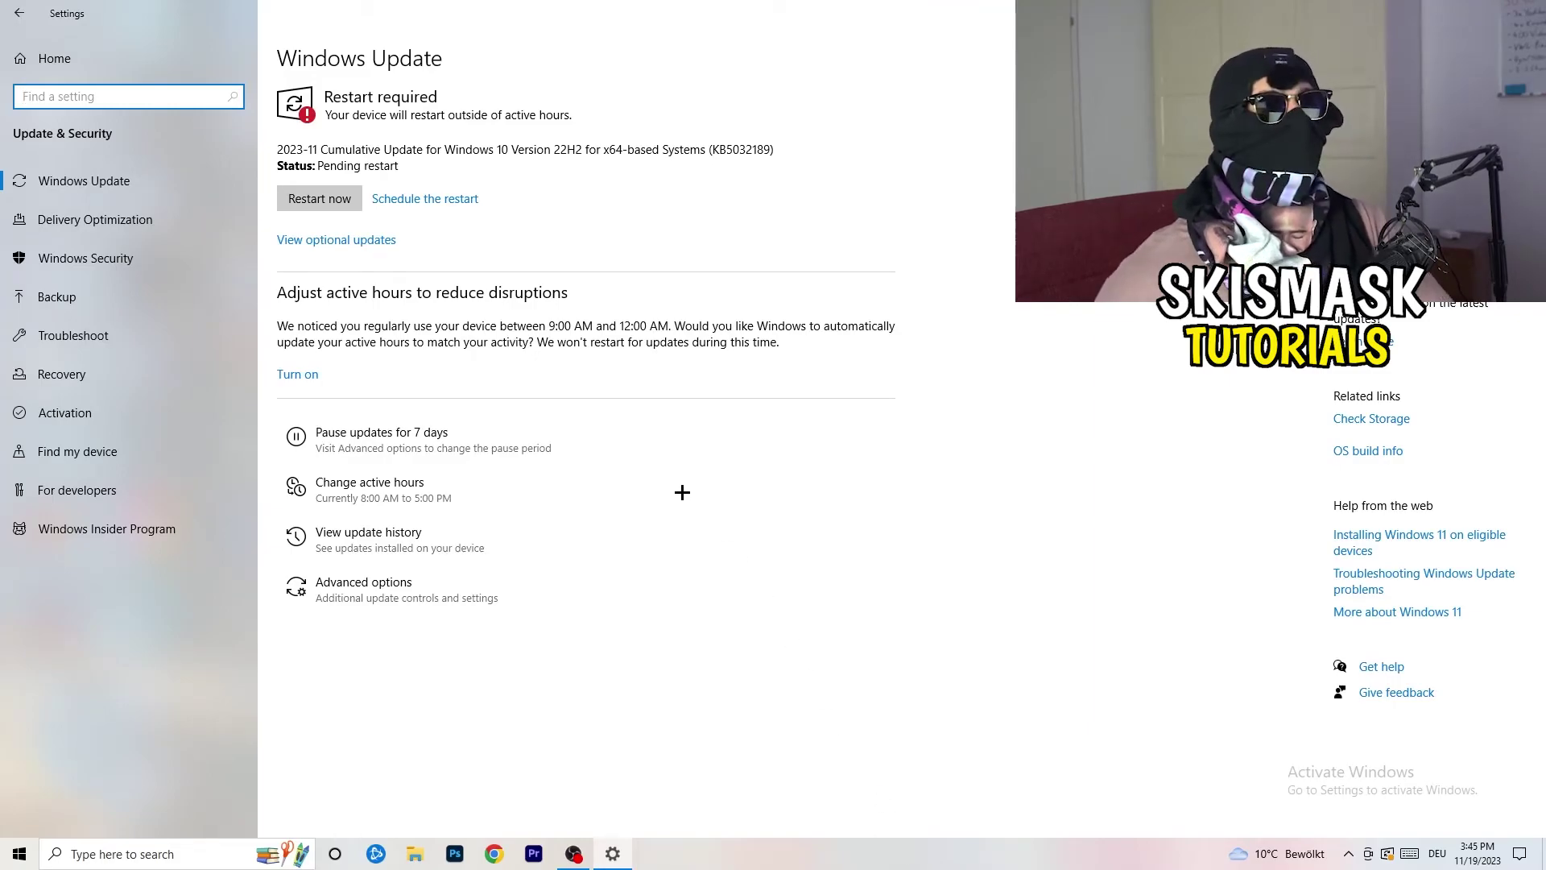
left_click(444, 107)
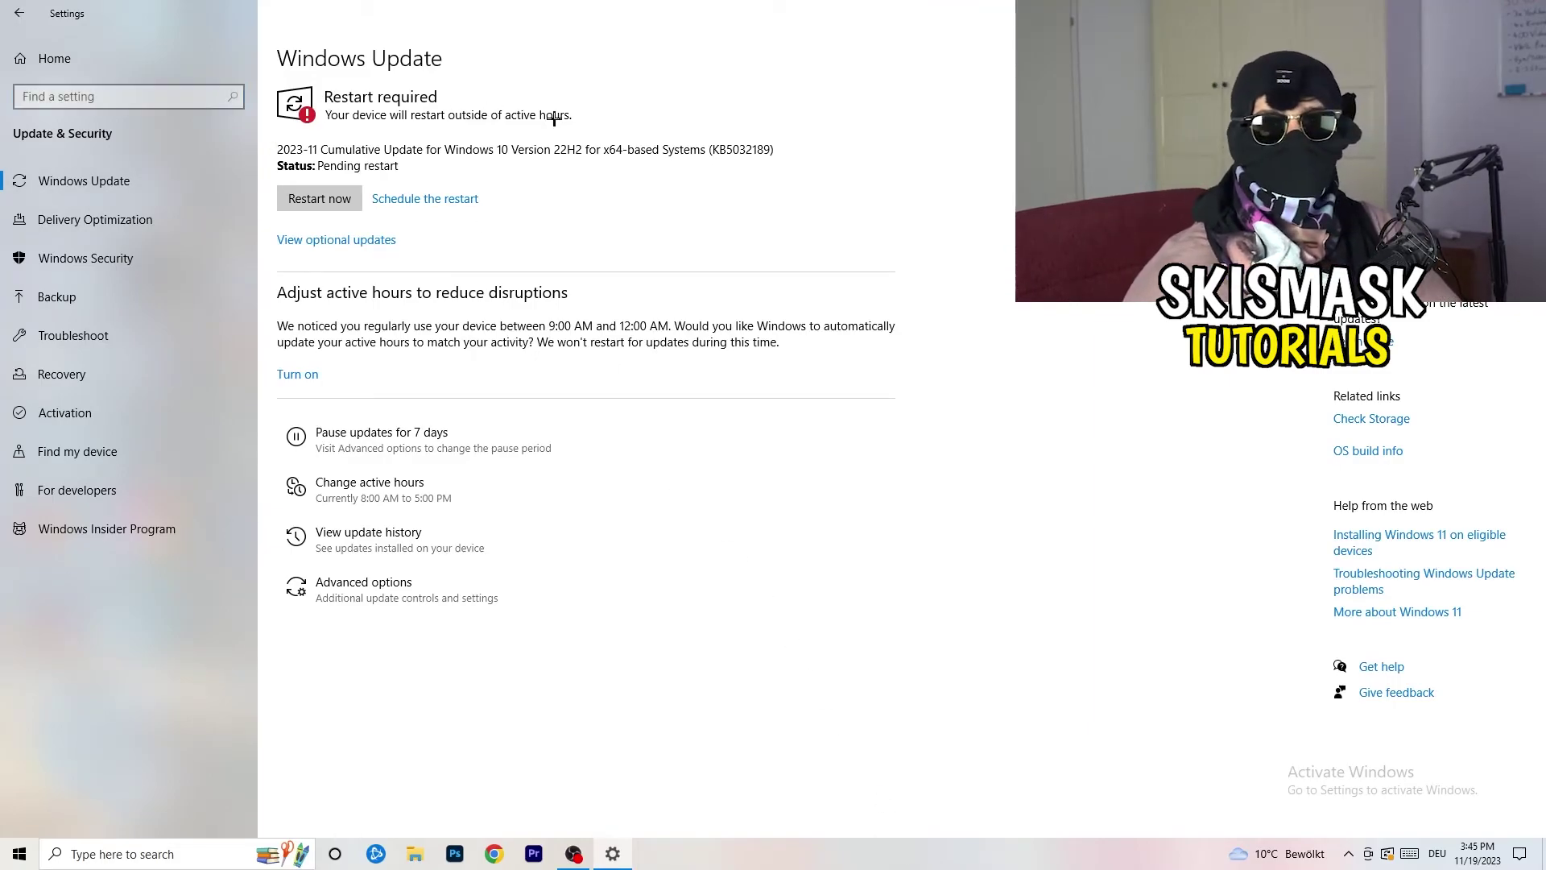